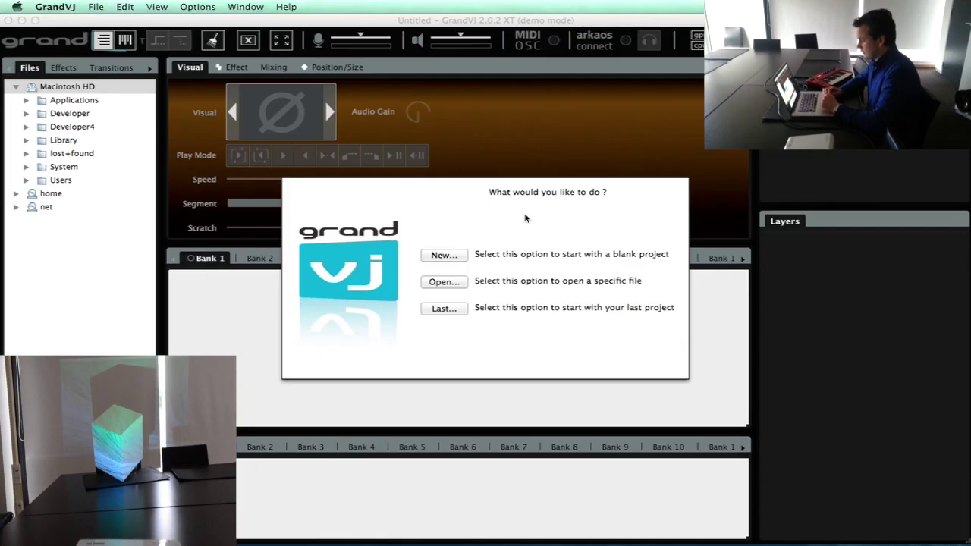
- Reopen the last project, Demo Mixer.vj, from the startup dialog
click(439, 309)
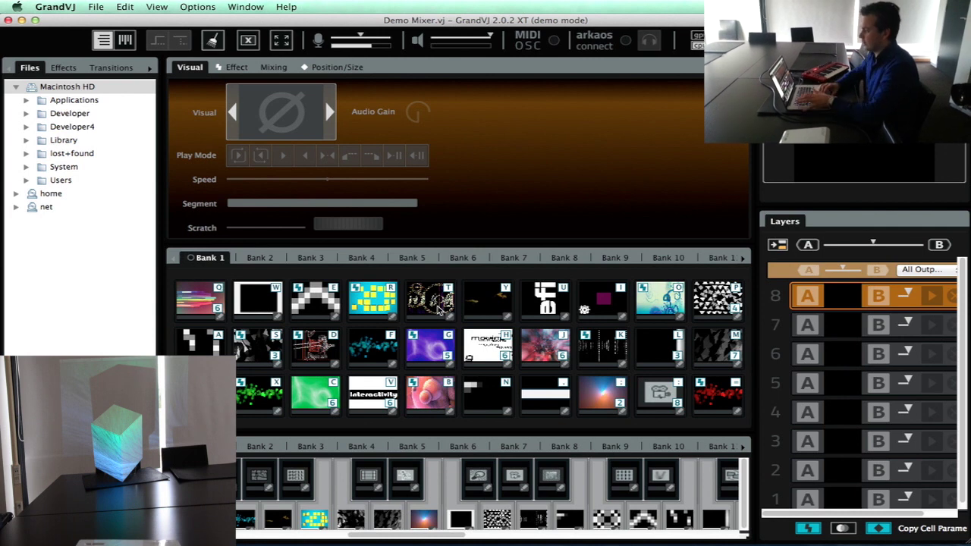
- Show the output-settings layout and set the Preferences display mode to VideoMapper mode
click(94, 41)
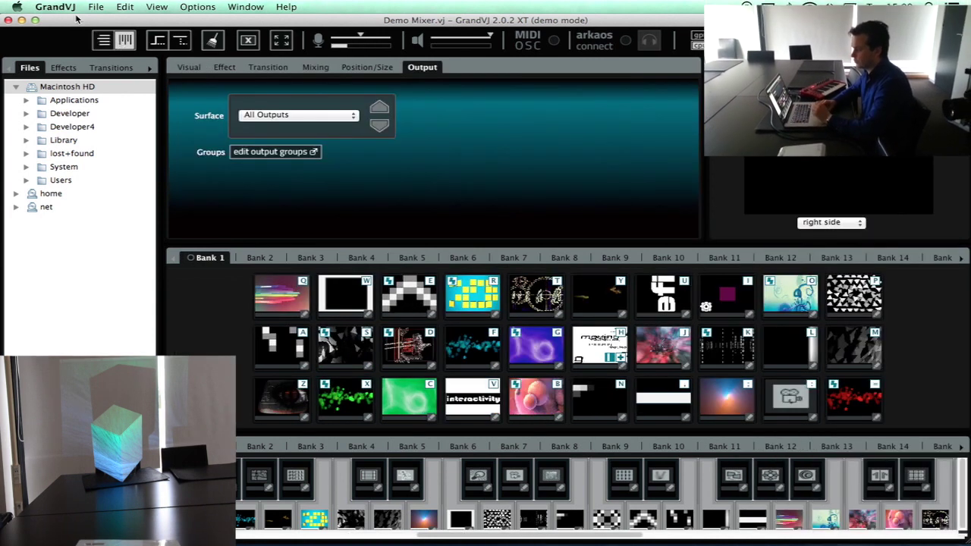
click(71, 10)
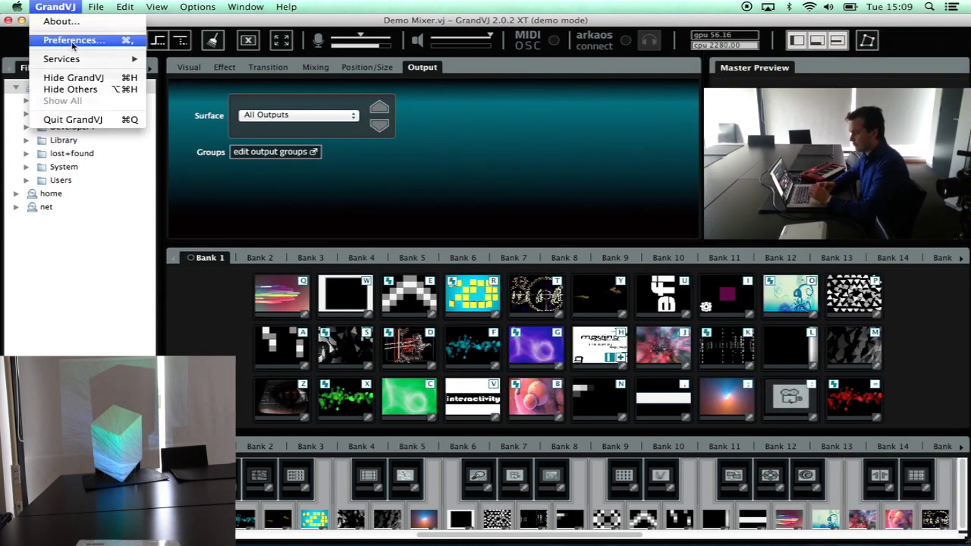
click(72, 41)
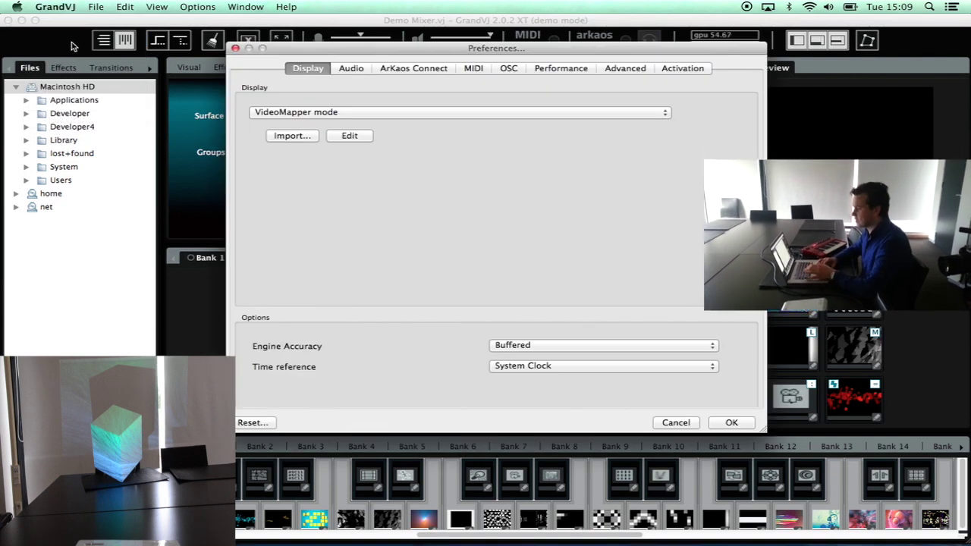
click(350, 115)
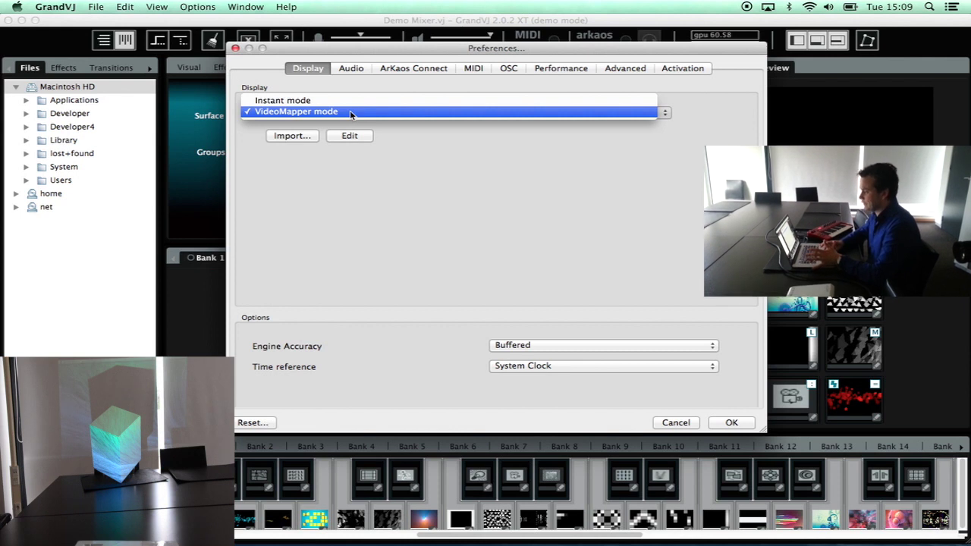
click(350, 112)
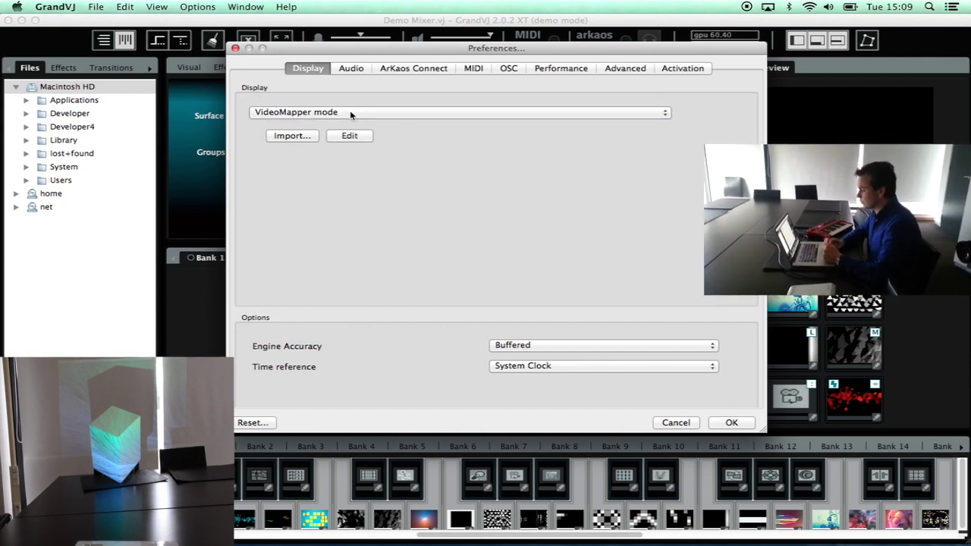
click(731, 422)
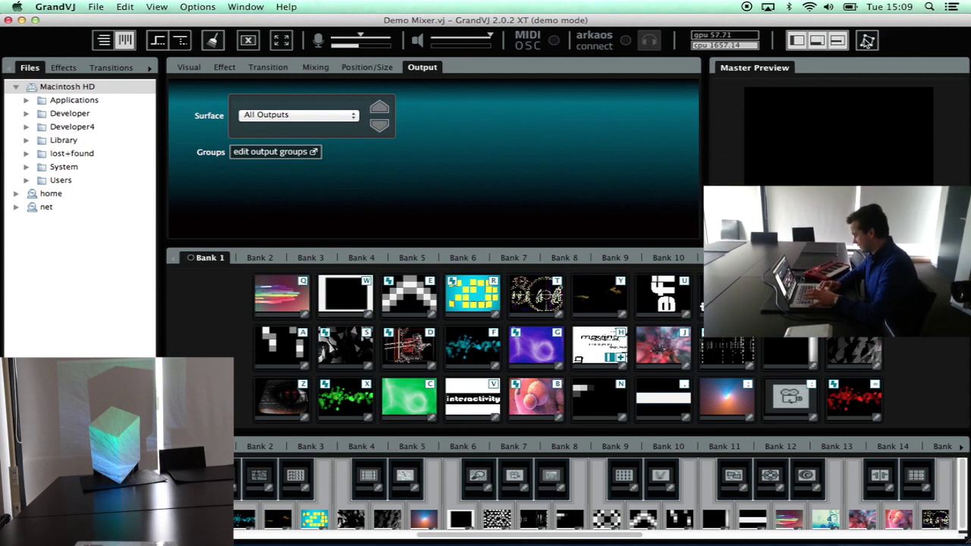
- Open VideoMapper full-screen, start a new empty mapping, and select the Acer H5360 output
click(866, 40)
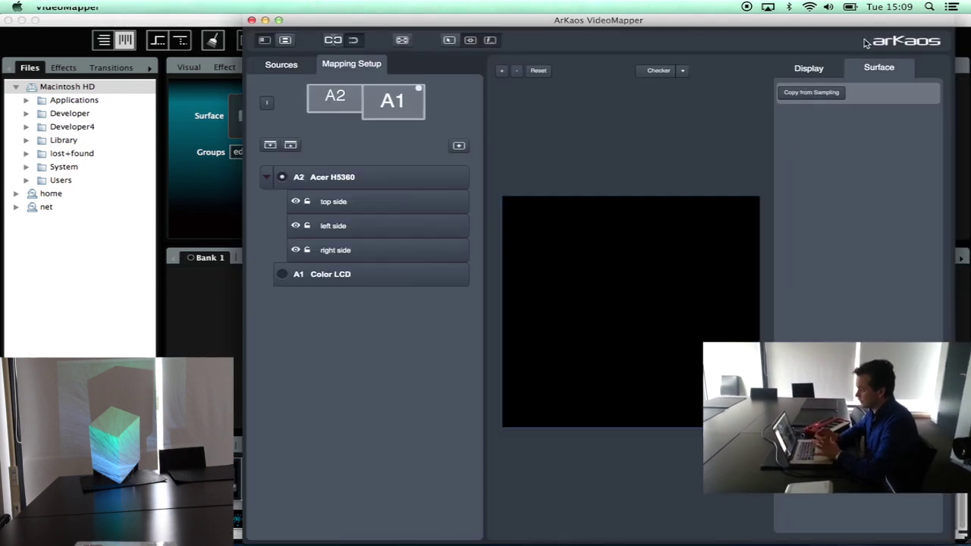
click(278, 20)
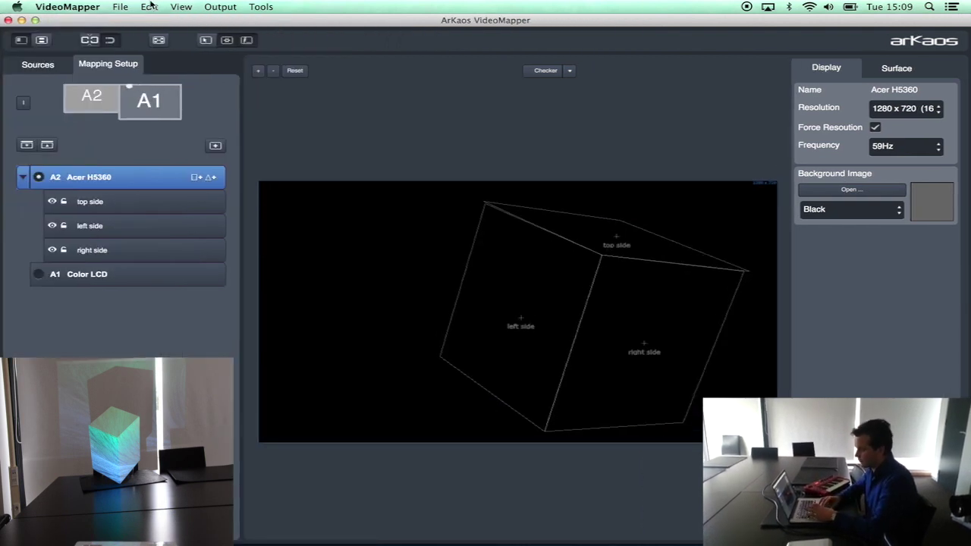
click(121, 8)
click(121, 8)
click(121, 9)
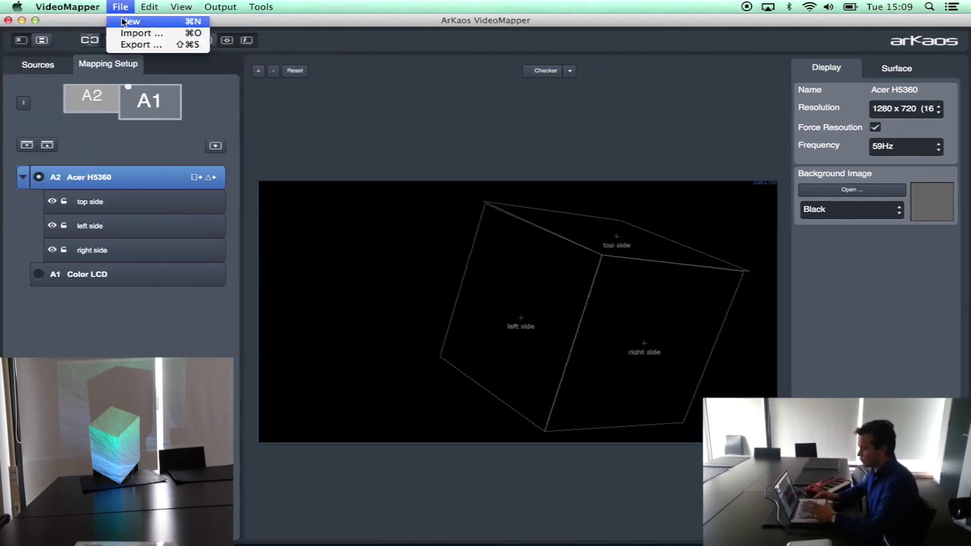
click(123, 21)
key(Return)
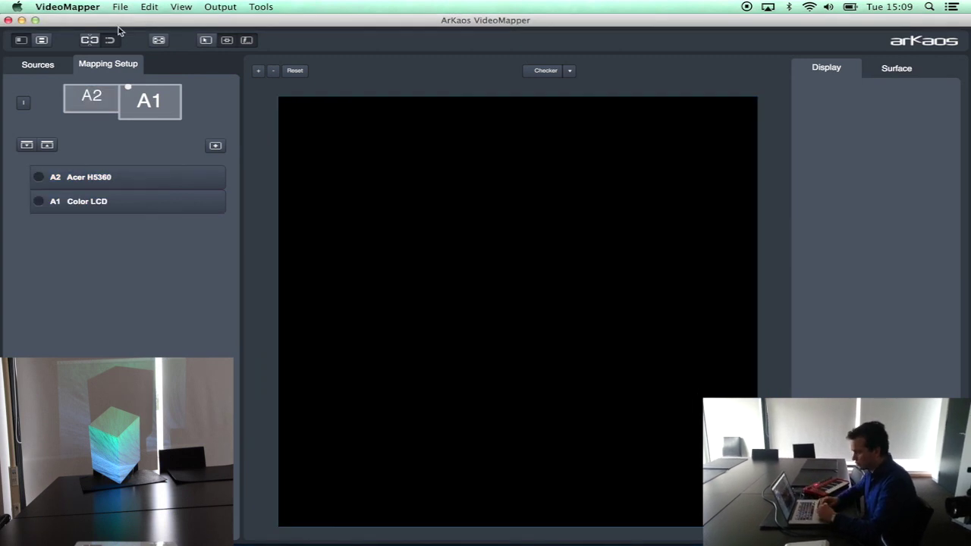
click(91, 176)
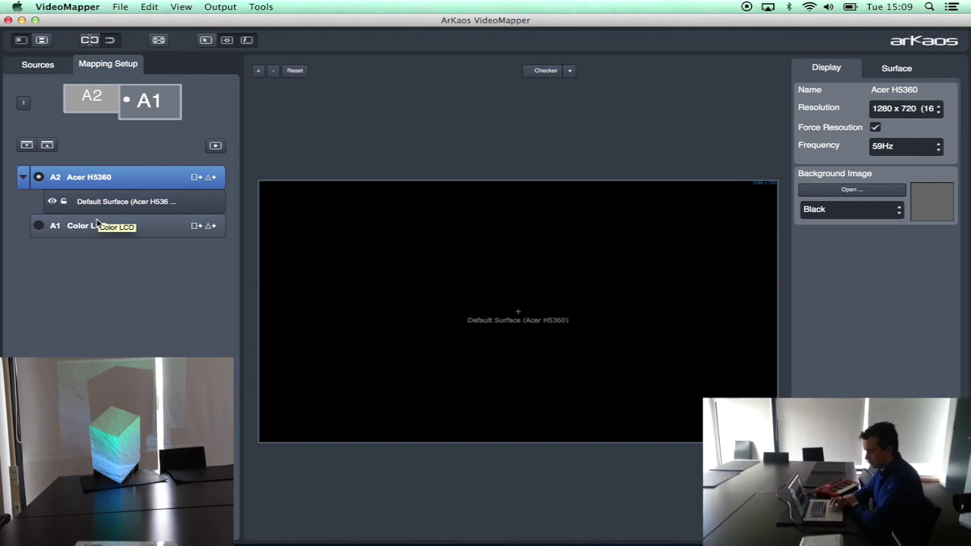
click(96, 222)
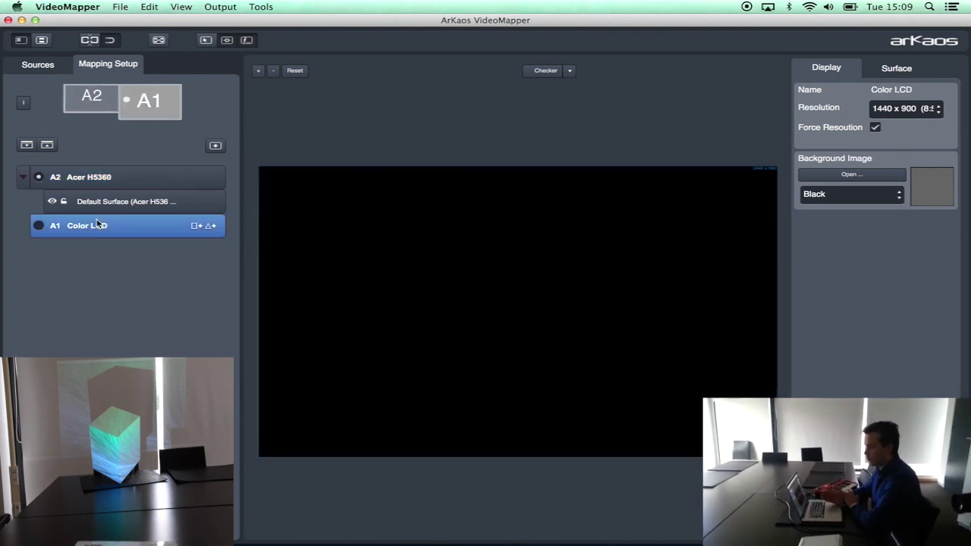
click(119, 176)
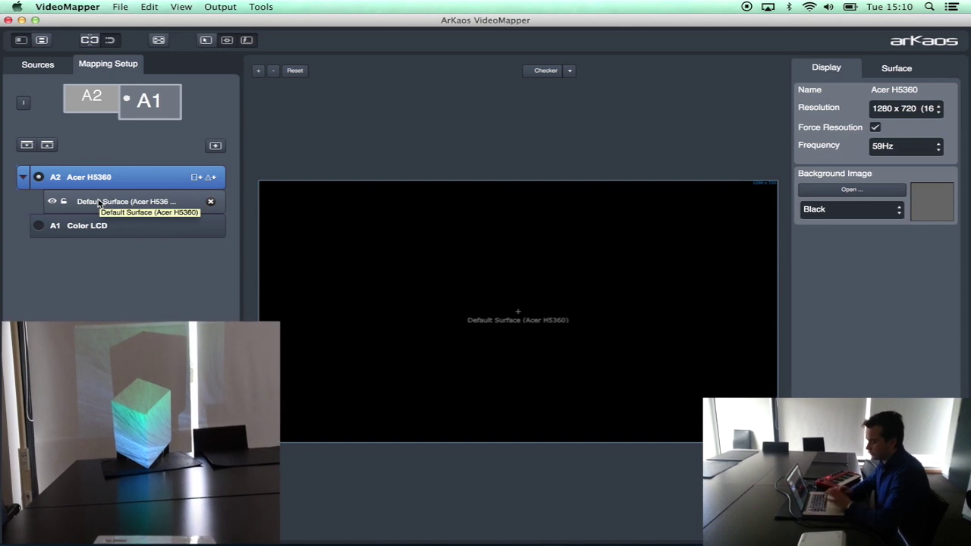
- Turn the projector output off and assign Test Card 16x9.png as the Default Surface source
click(158, 41)
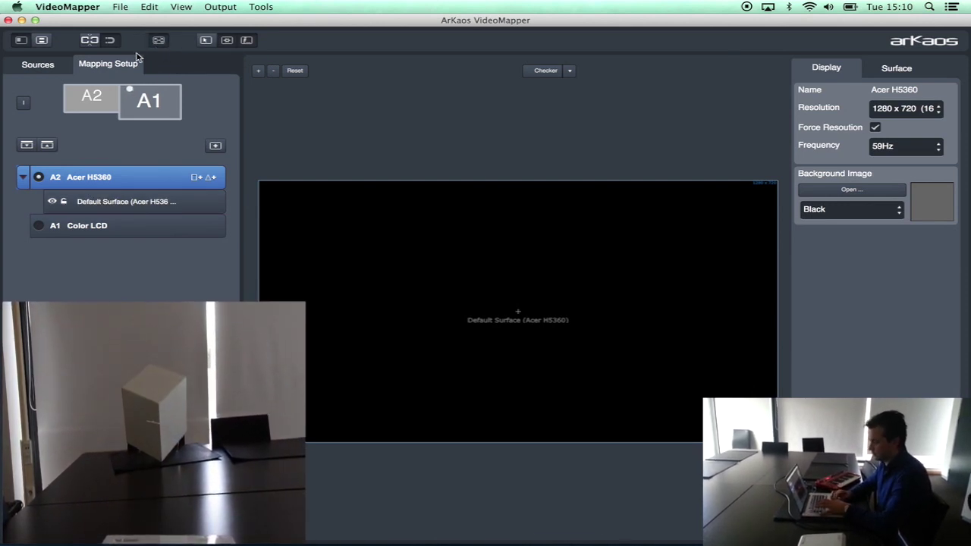
click(51, 67)
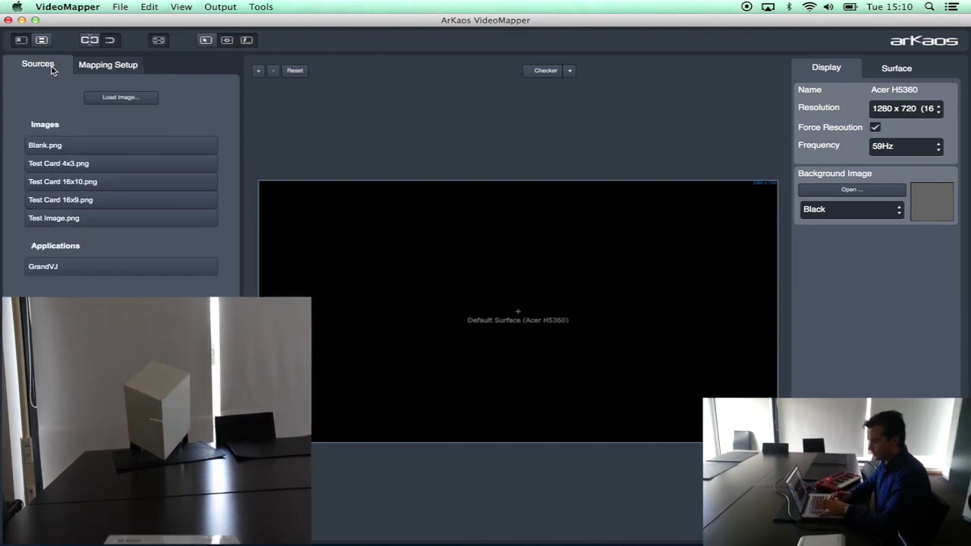
click(87, 198)
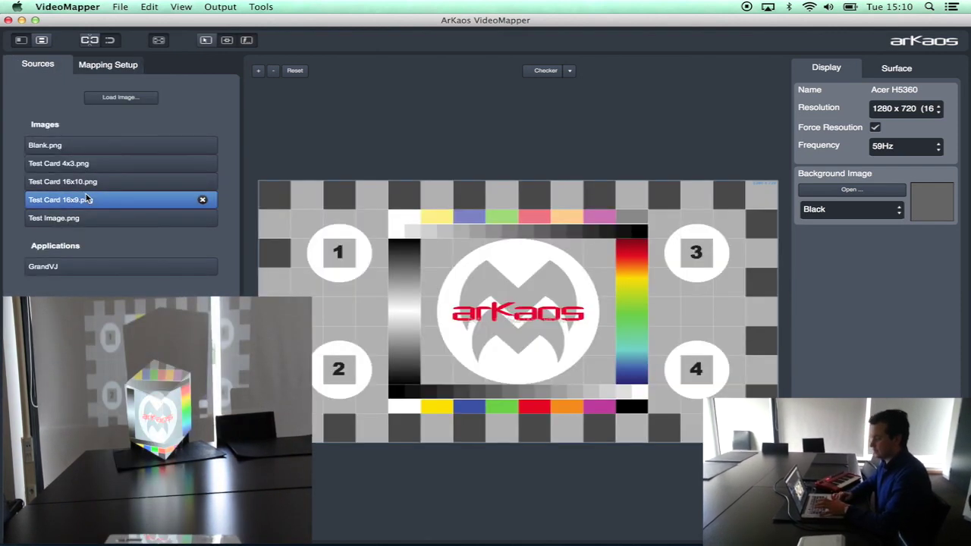
click(111, 66)
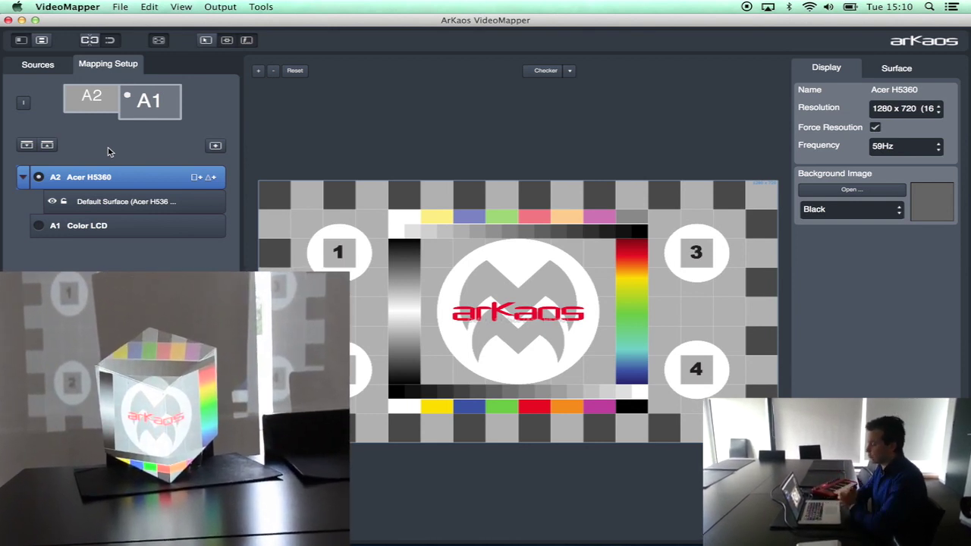
- Rename the Default Surface to 'right side' and resize it onto the cube's right face
double_click(115, 201)
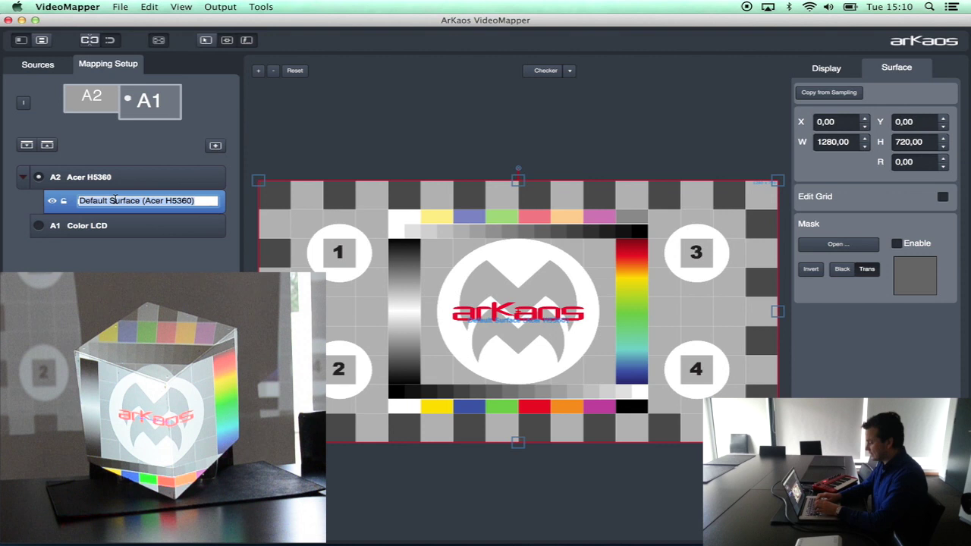
text(right)
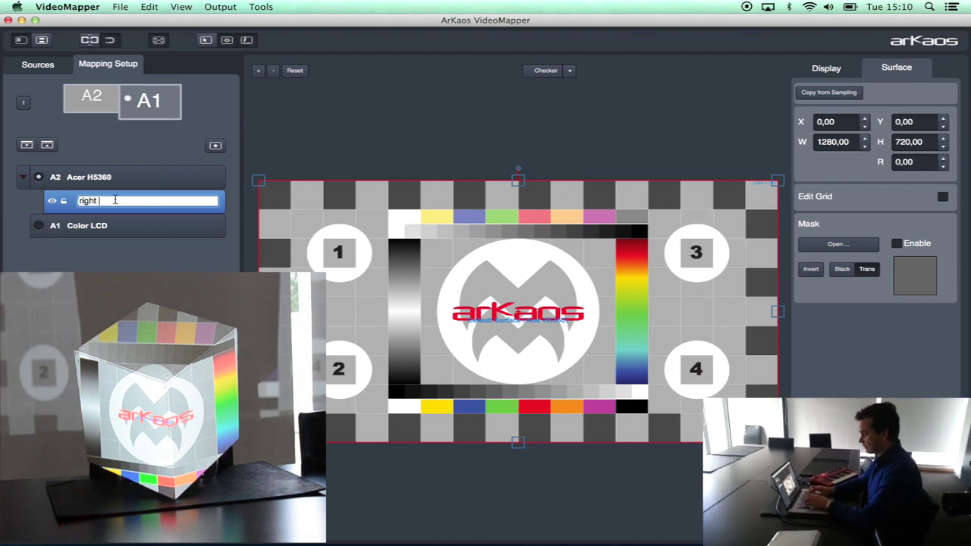
text( side)
key(Return)
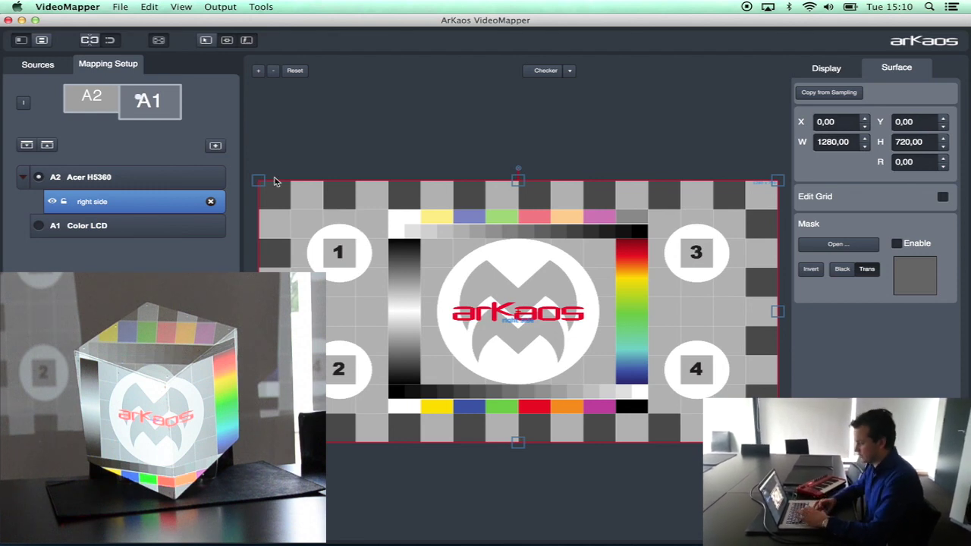
drag(262, 184, 474, 280)
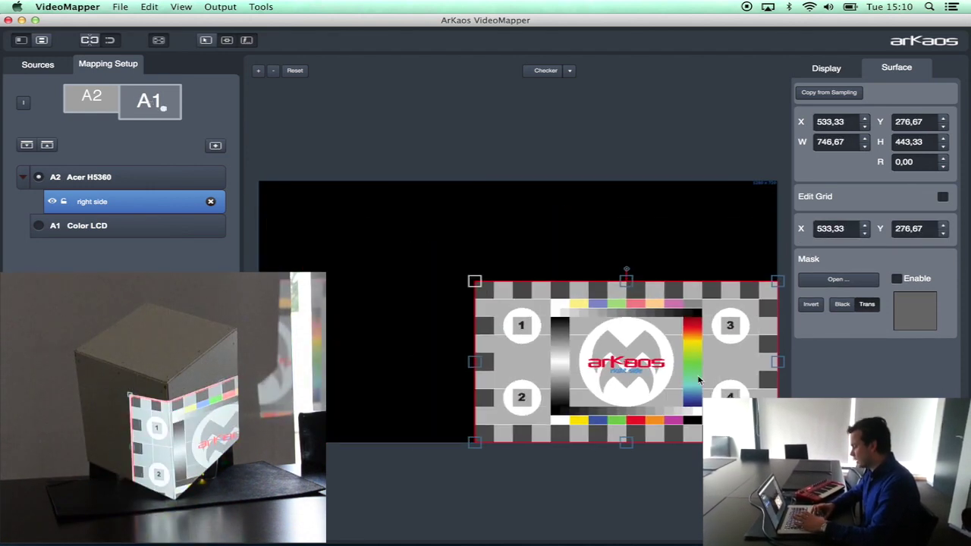
drag(777, 442, 641, 388)
drag(614, 349, 612, 320)
drag(499, 312, 522, 312)
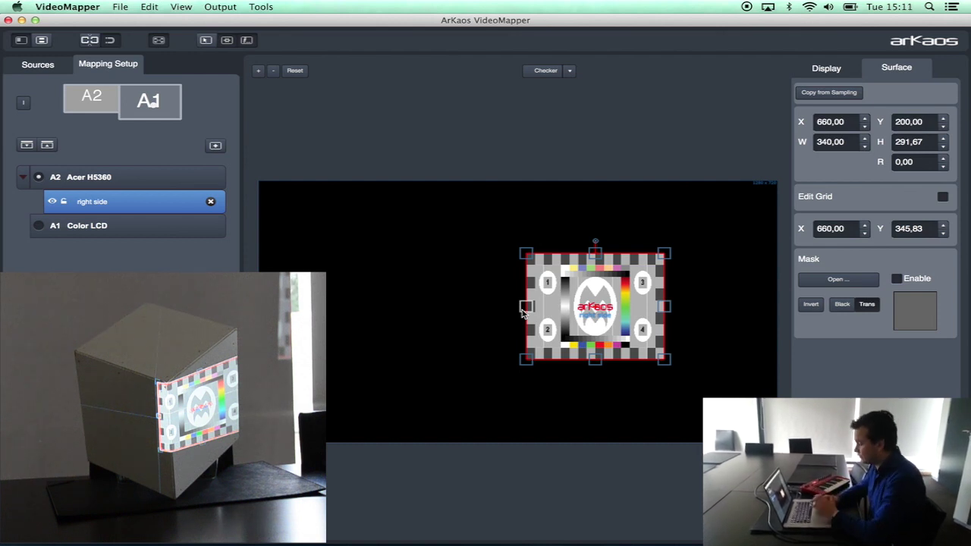
- Enable Edit Grid and drag the four corners to match the right face exactly
click(942, 197)
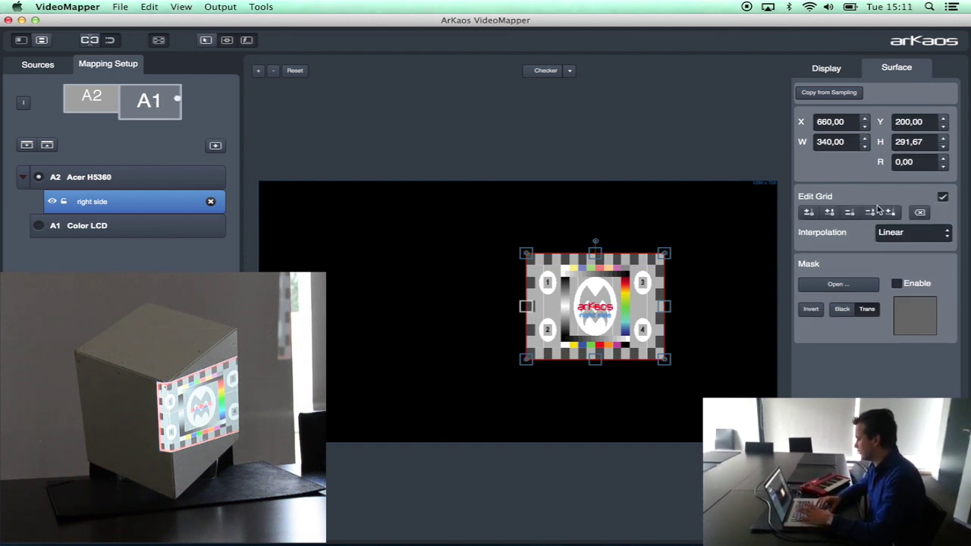
drag(528, 255, 546, 254)
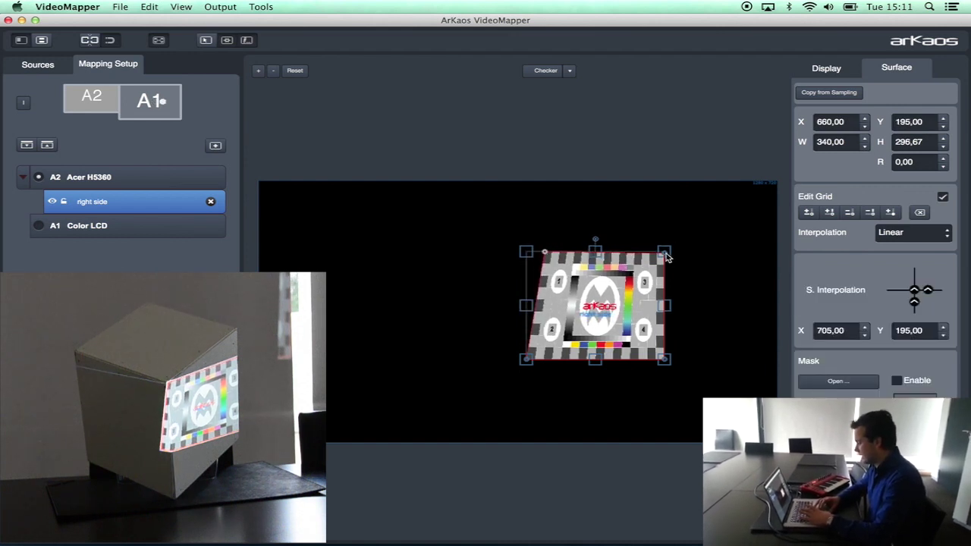
drag(665, 252, 653, 216)
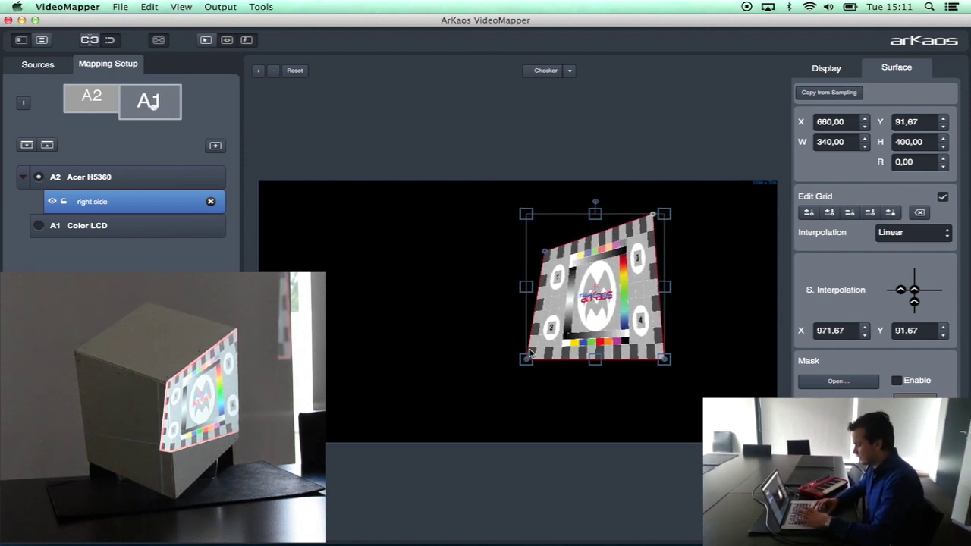
drag(526, 359, 549, 432)
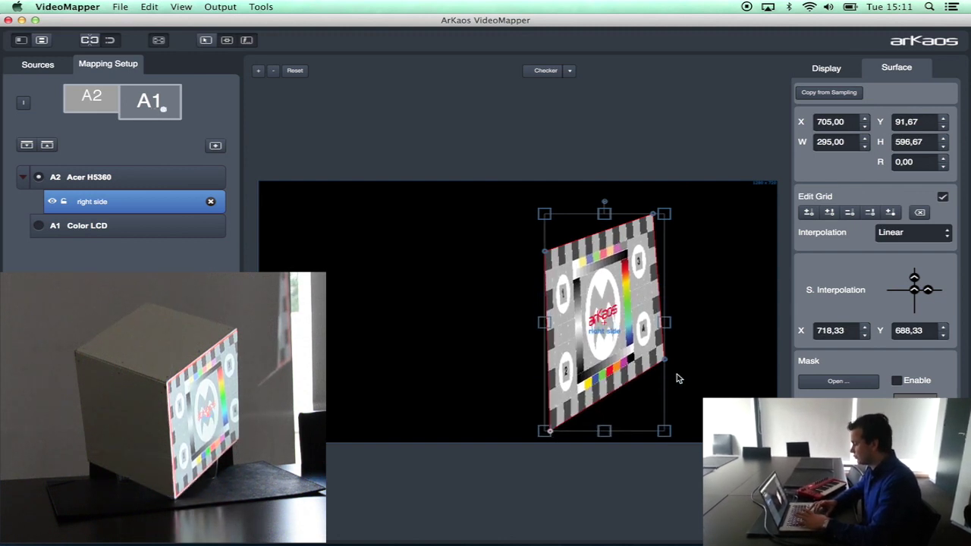
mouse_move(664, 360)
mouse_down()
mouse_move(644, 366)
mouse_move(655, 370)
mouse_up()
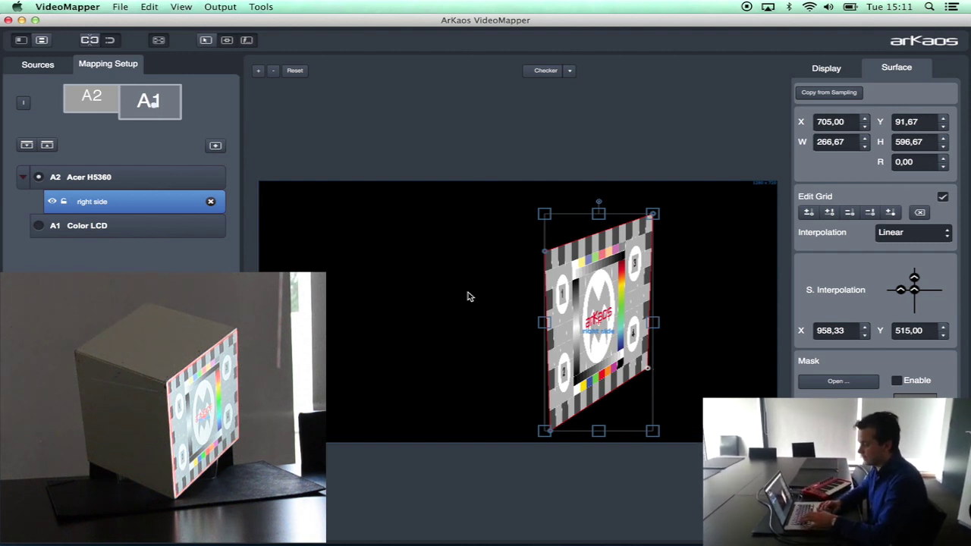
- Add a new surface to the Acer H5360 output and name it 'left side'
click(148, 179)
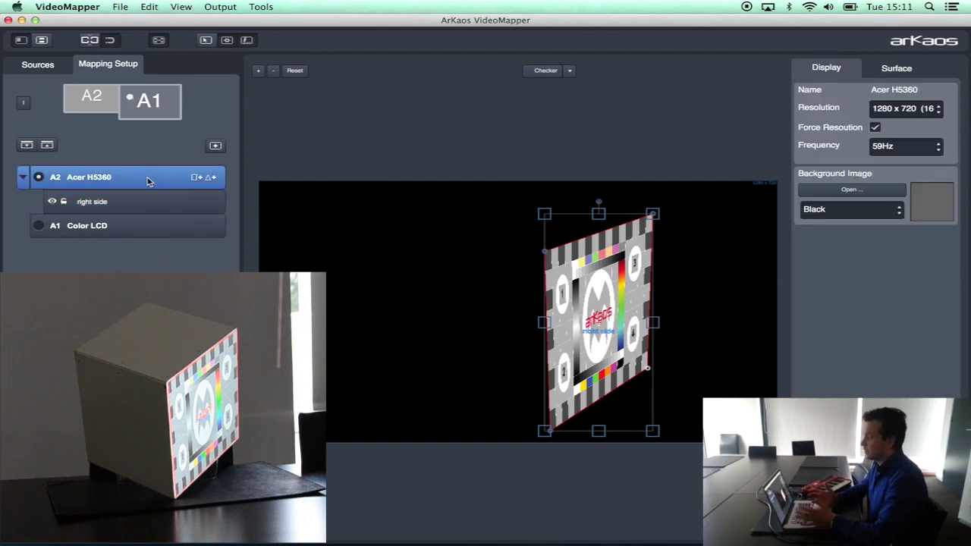
click(196, 178)
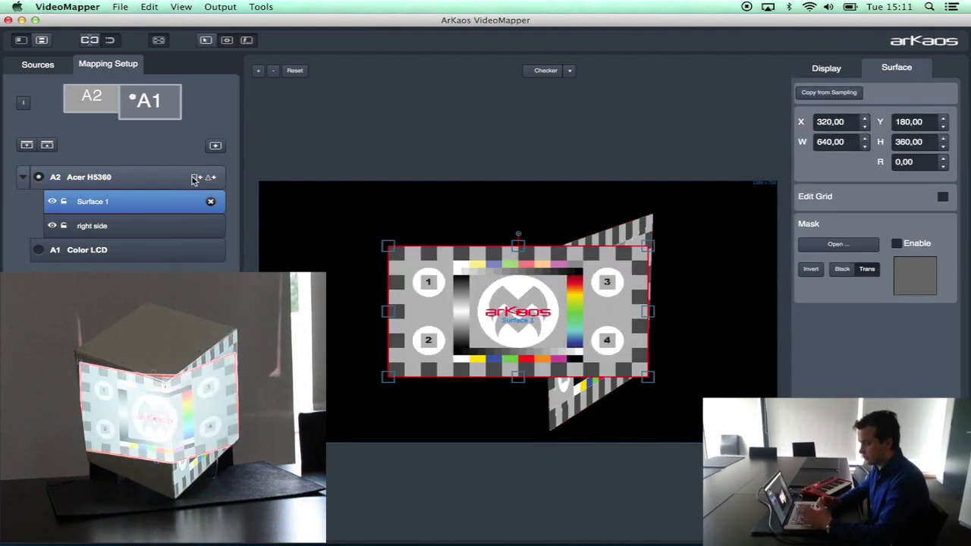
double_click(158, 227)
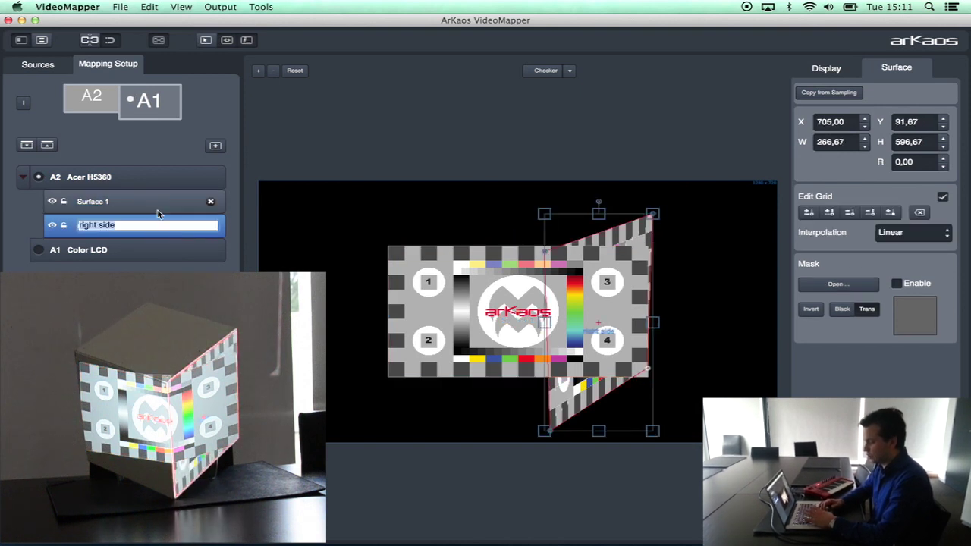
click(157, 202)
double_click(158, 202)
text(left)
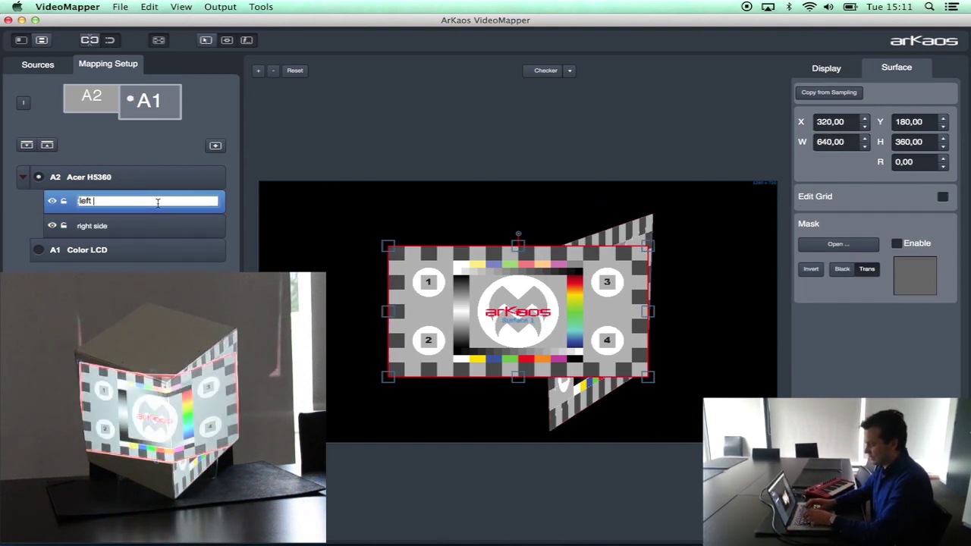
text( side)
key(Return)
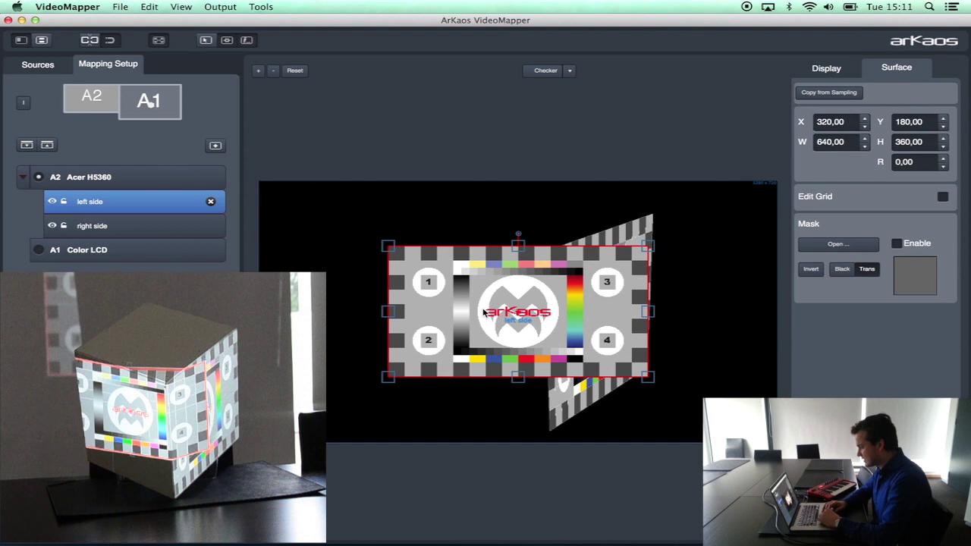
- Move, shrink and grid-warp the left side surface's four corners onto the cube's left face
drag(470, 314, 393, 310)
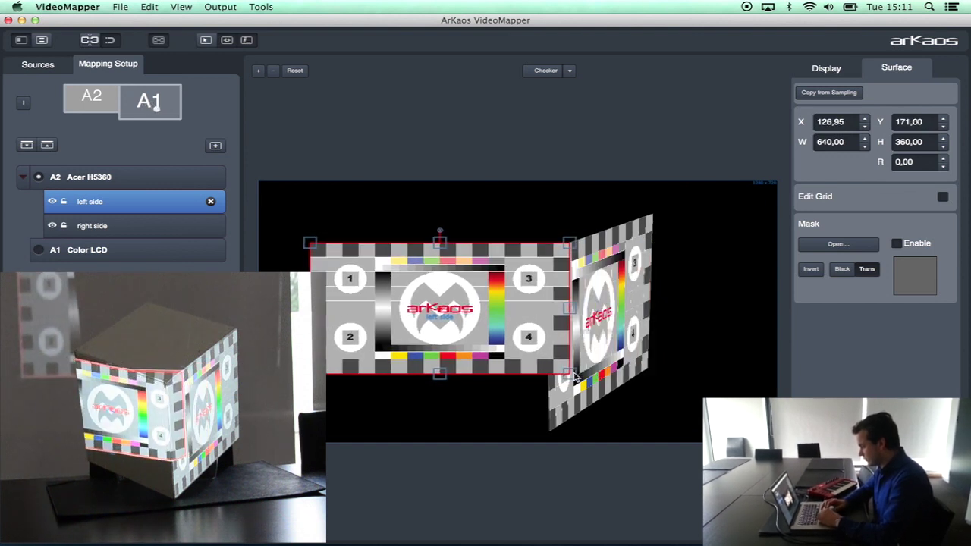
drag(574, 375, 462, 387)
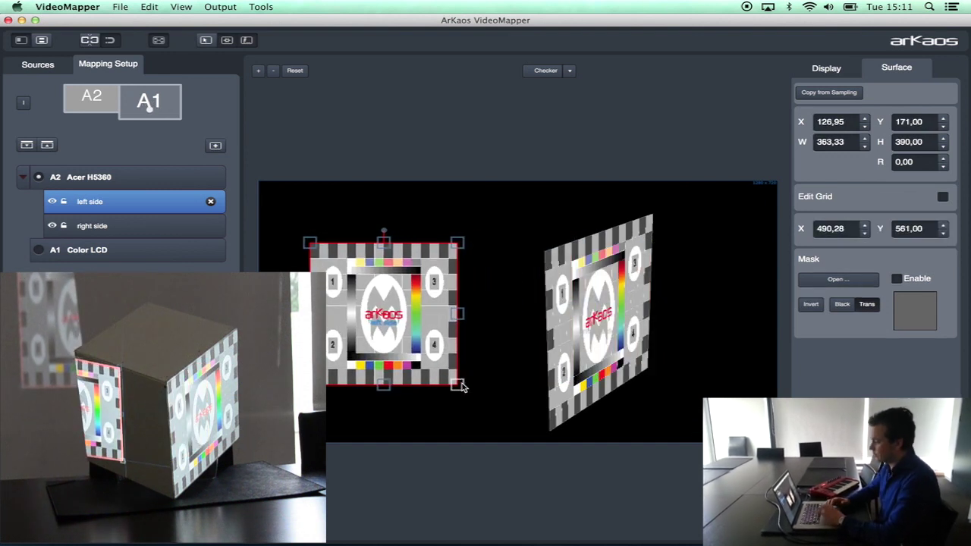
click(943, 197)
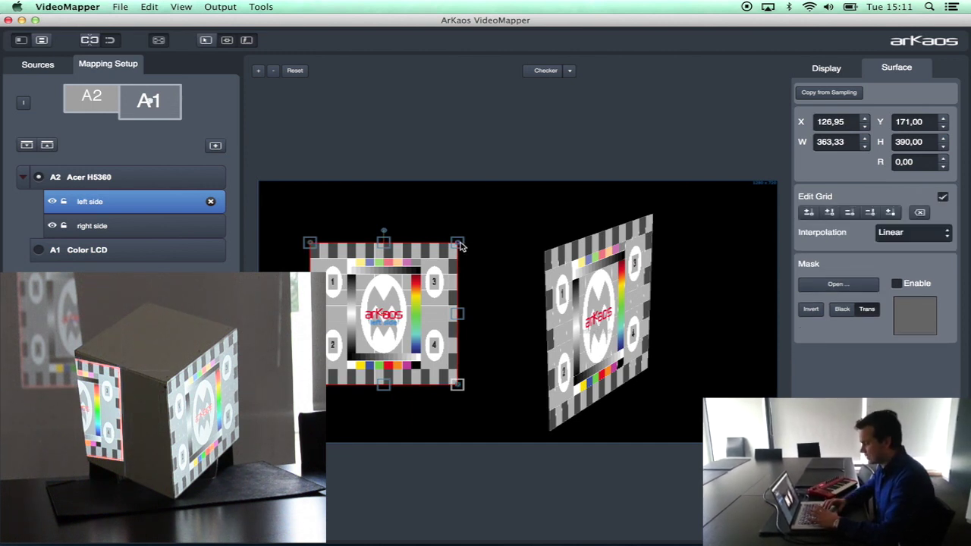
drag(460, 245, 544, 256)
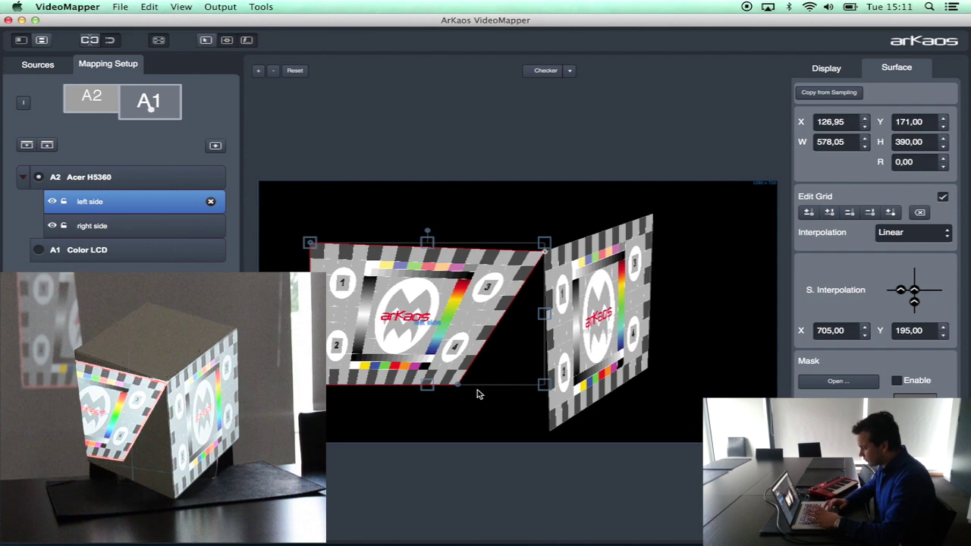
drag(458, 389, 551, 434)
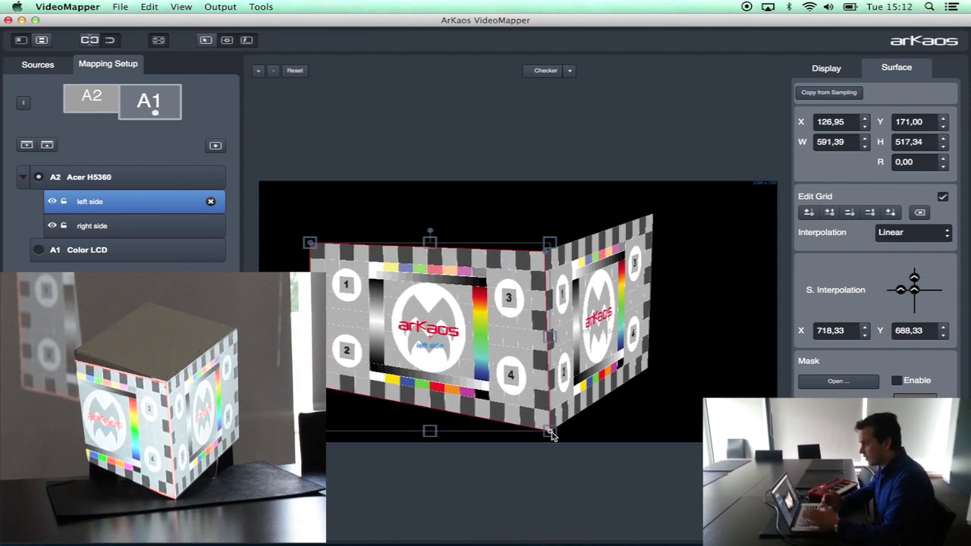
drag(314, 245, 385, 235)
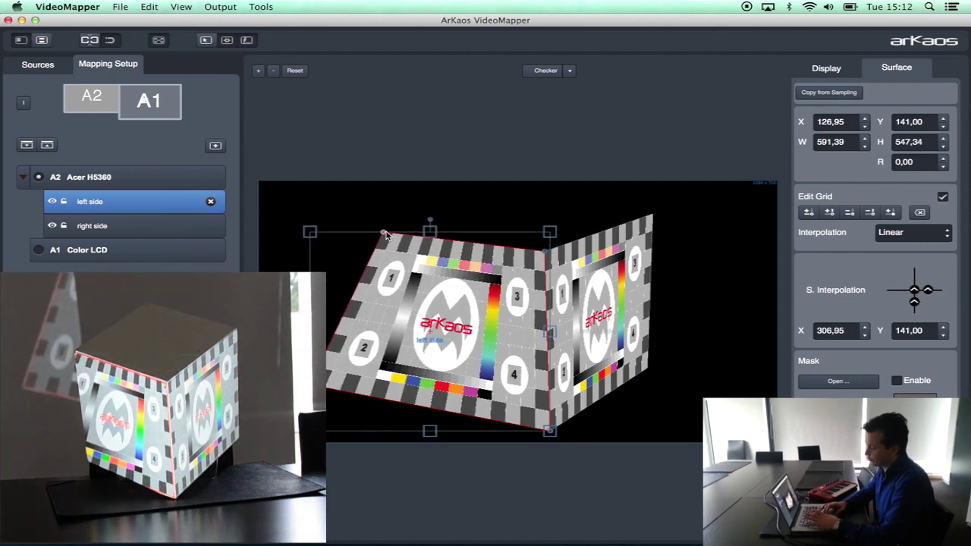
drag(328, 388, 397, 393)
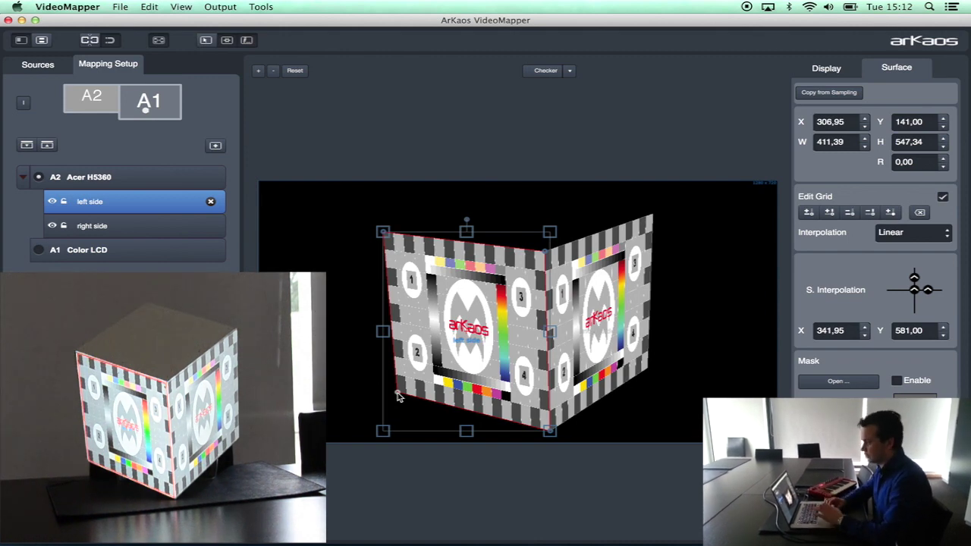
click(163, 180)
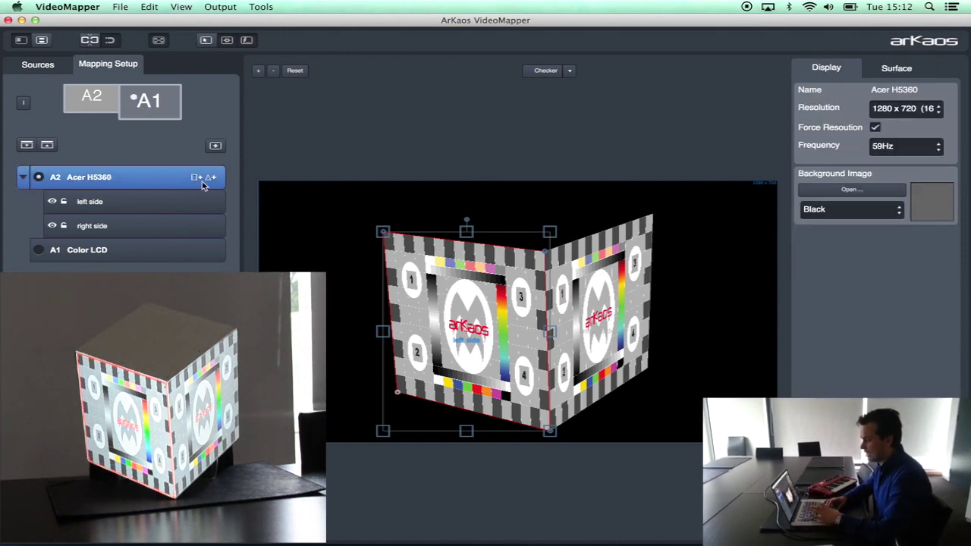
- Add a third surface to the projector output and name it 'top side'
click(197, 178)
double_click(173, 200)
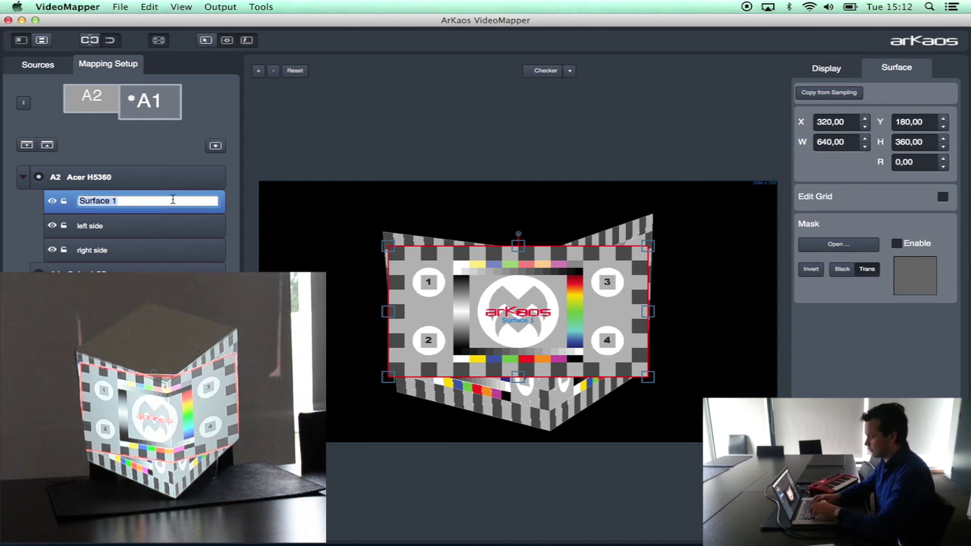
text(f)
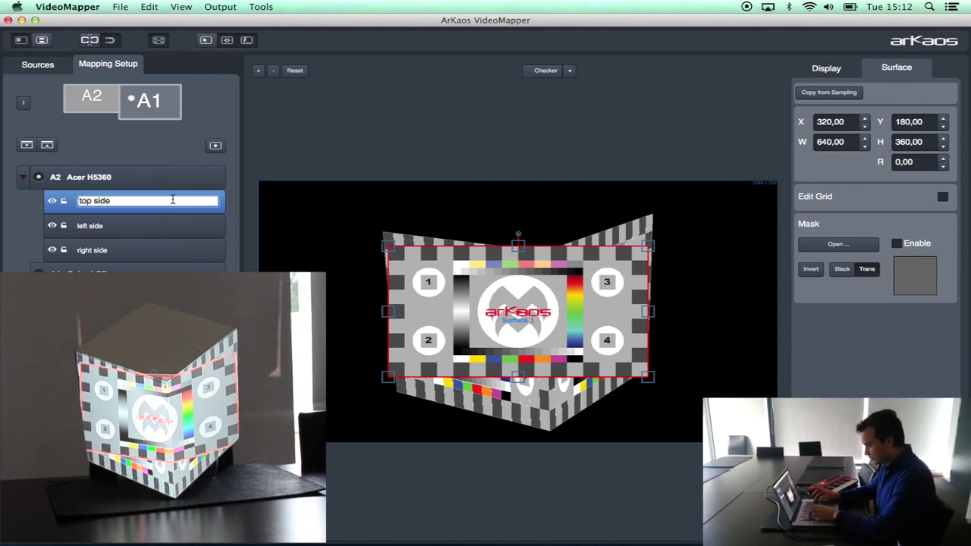
text(op side)
key(Return)
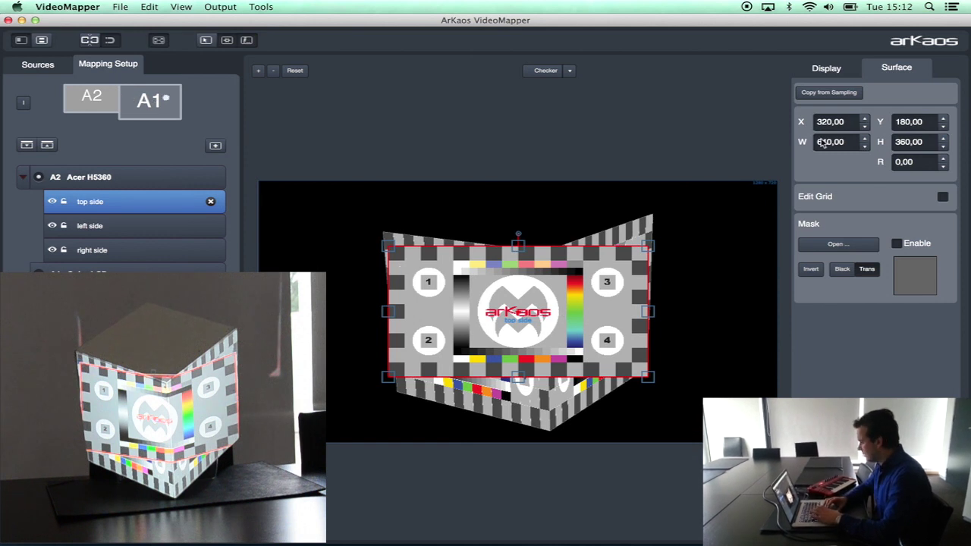
- Enable Edit Grid and drag the top side's four corners onto the cube's top face
click(942, 197)
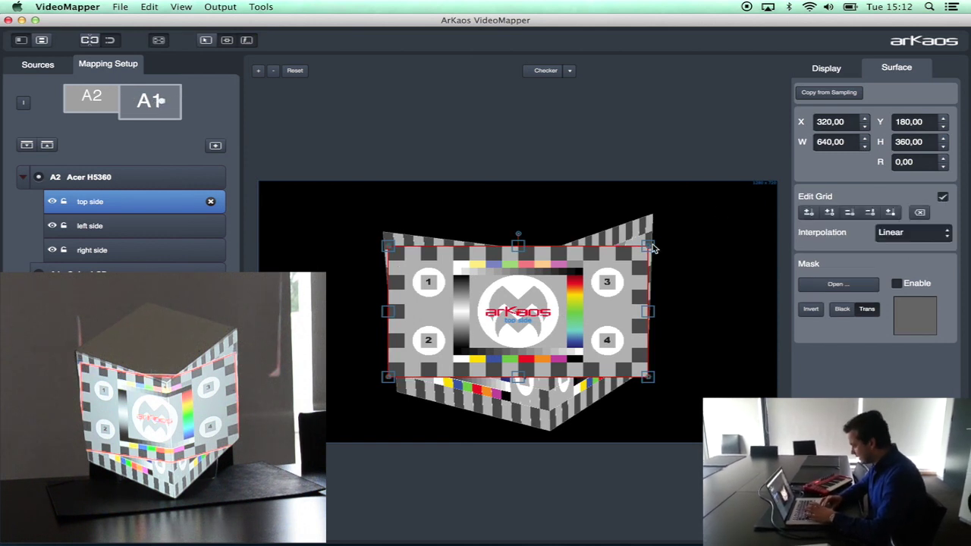
drag(648, 251, 654, 217)
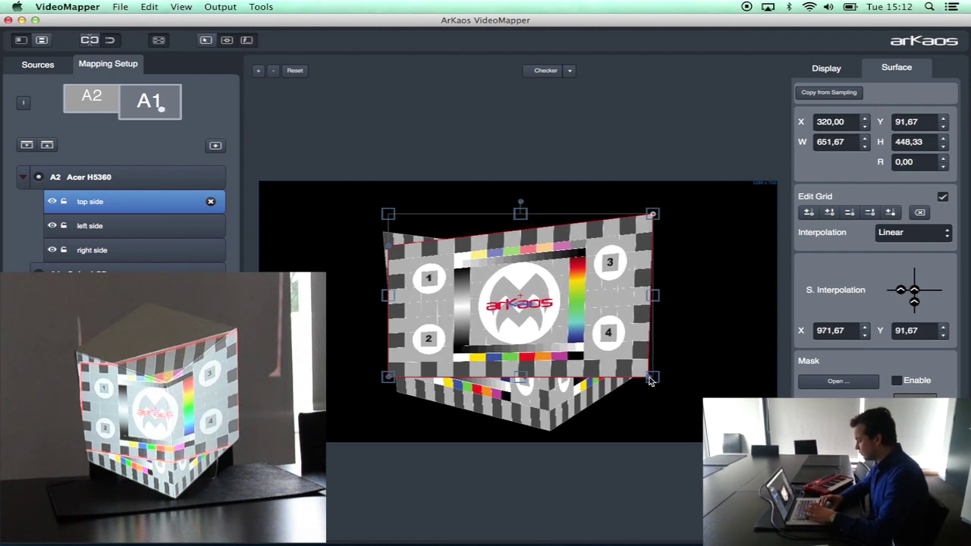
drag(650, 380, 548, 258)
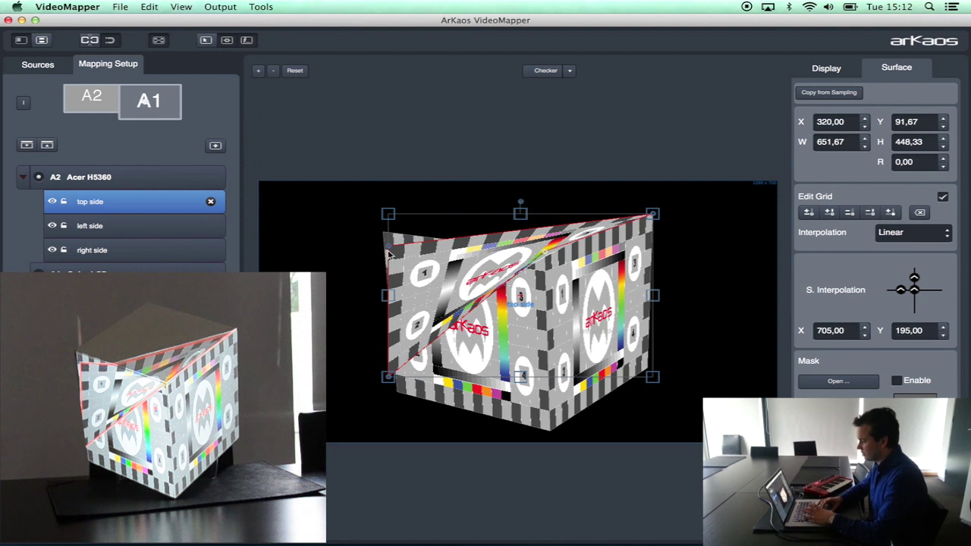
drag(388, 251, 503, 202)
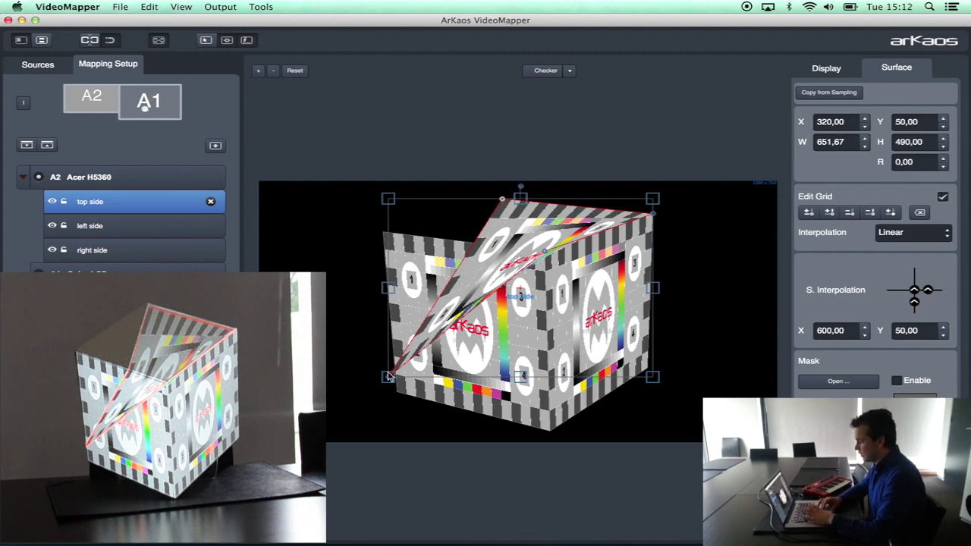
drag(388, 376, 382, 233)
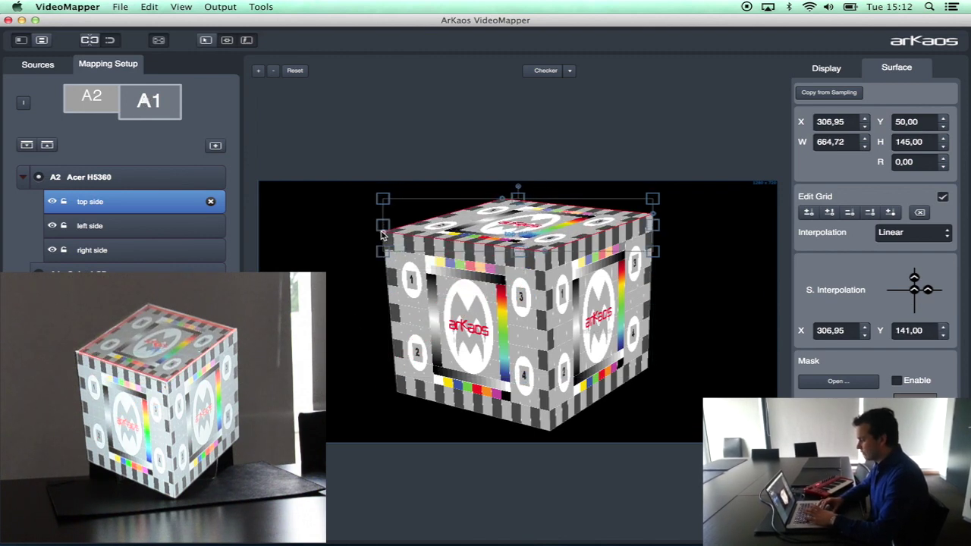
key(Left)
key(Left)
key(Left)
key(Left)
key(Left)
key(Left)
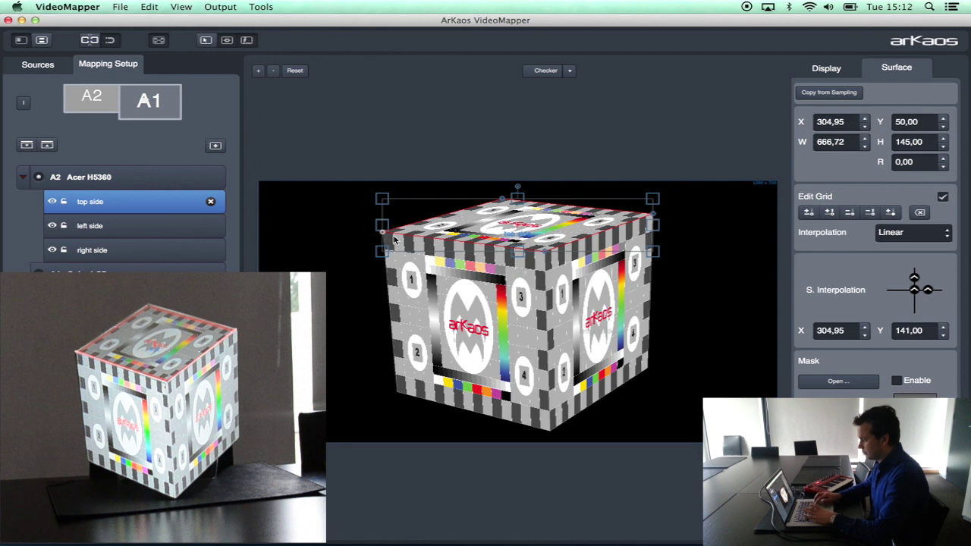
- Set GrandVJ as the VideoMapper source instead of the test card, then return to GrandVJ
click(702, 241)
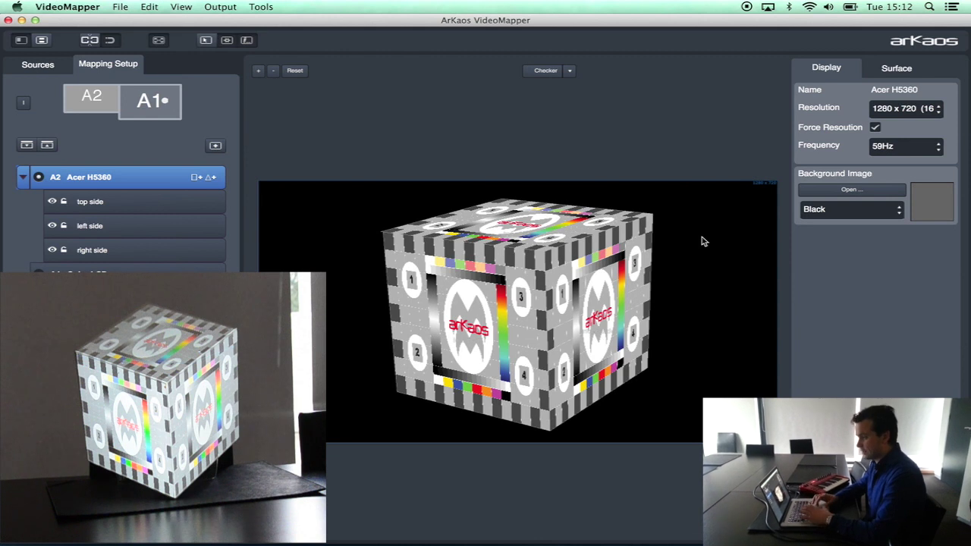
click(46, 66)
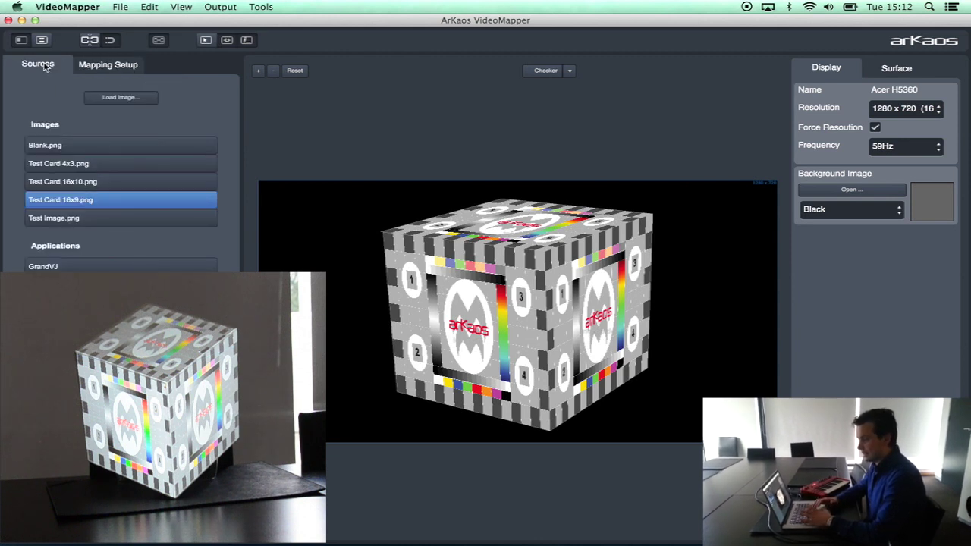
click(83, 267)
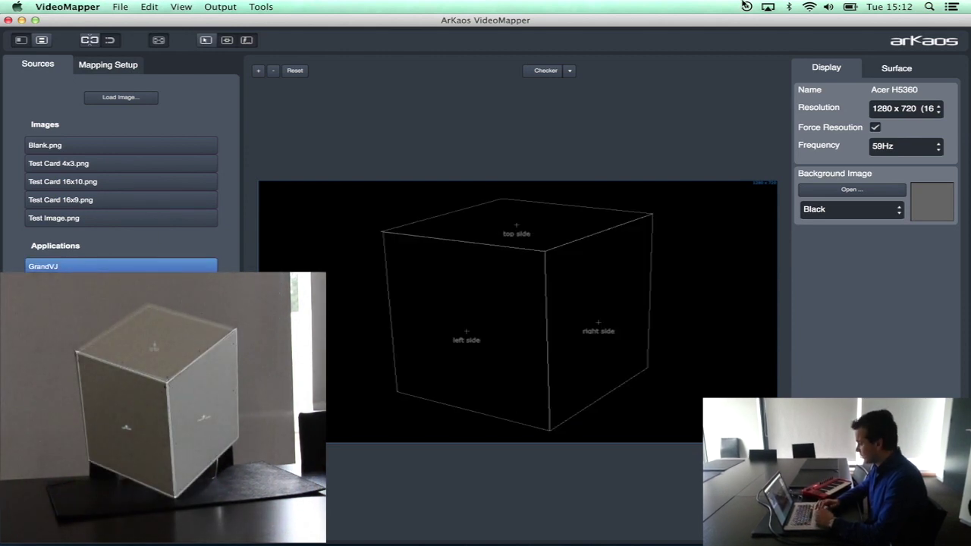
key(super+Tab)
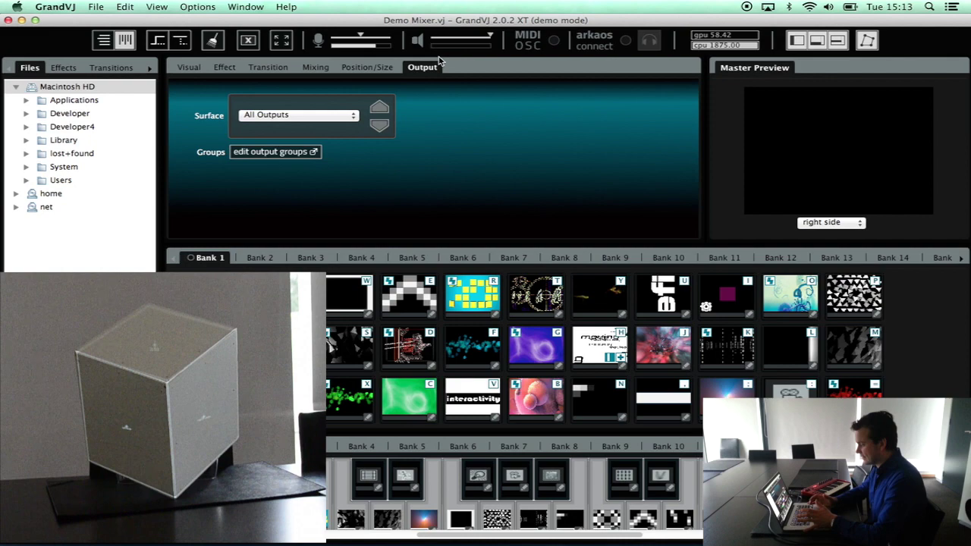
- Trigger clips with keys k, l, m, l, p and l across all outputs, including the triangle pattern
key(k)
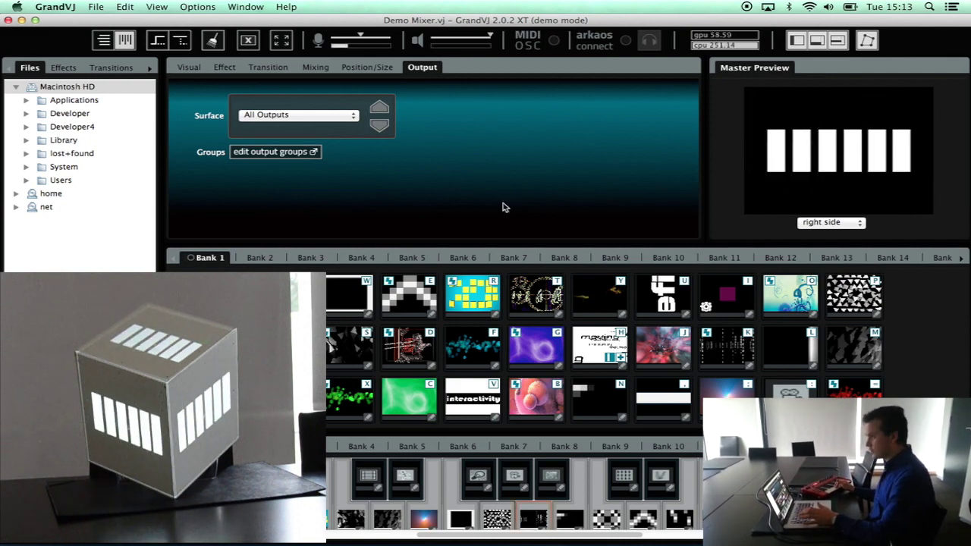
key(l)
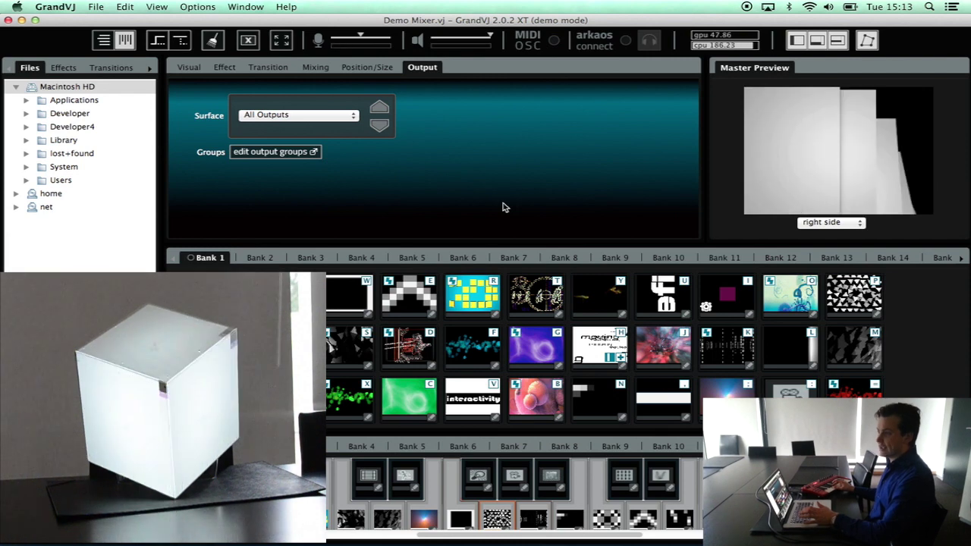
key(m)
key(l)
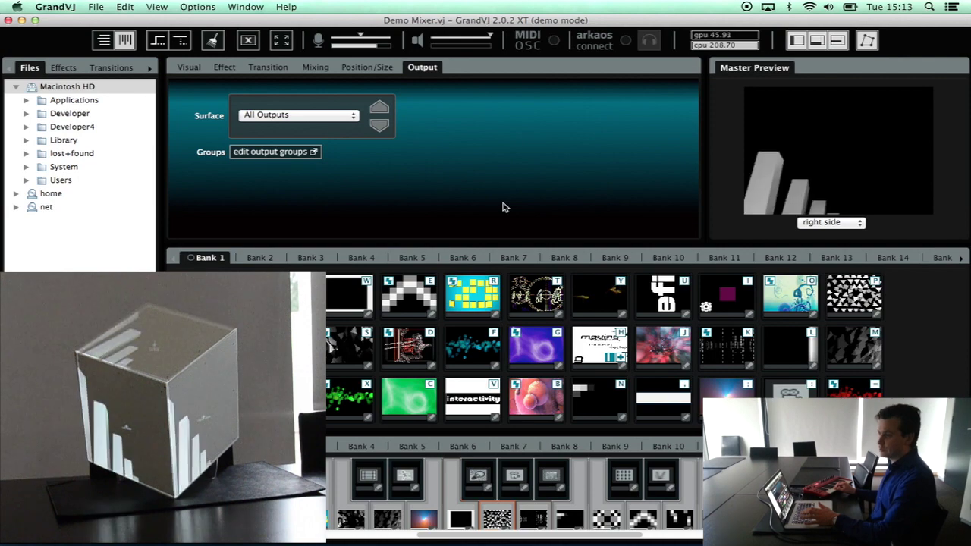
key(p)
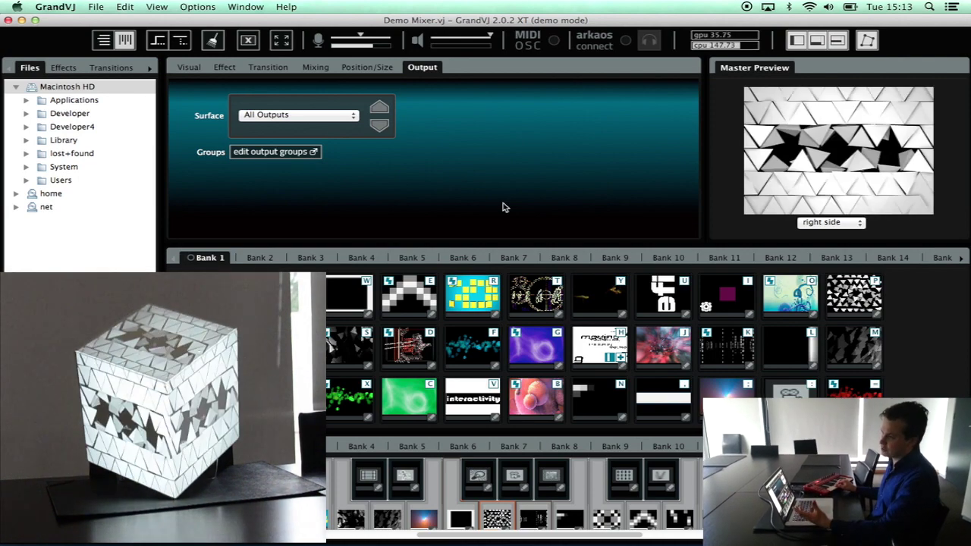
key(l)
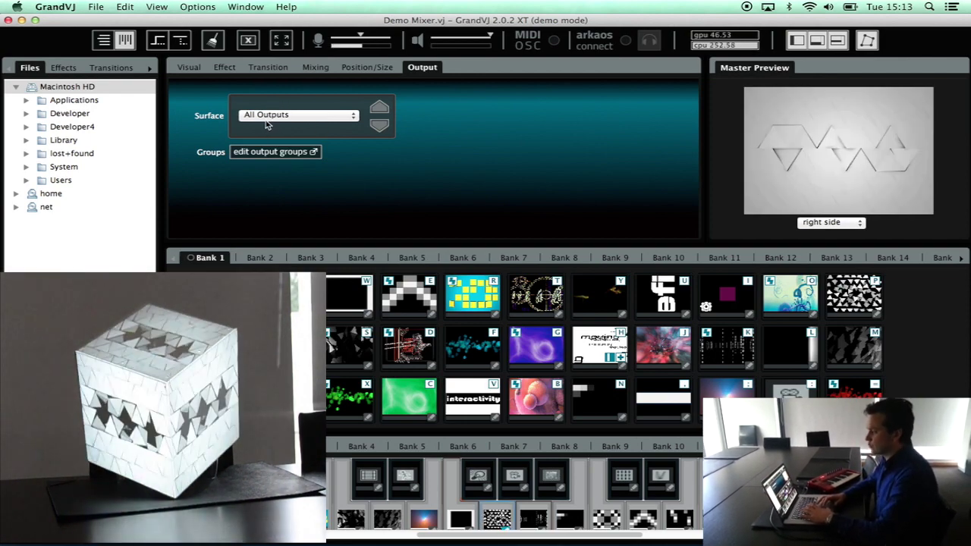
- Cycle through top, left and right side surfaces, triggering the yellow-squares (r) and green-particle (x) clips
click(378, 111)
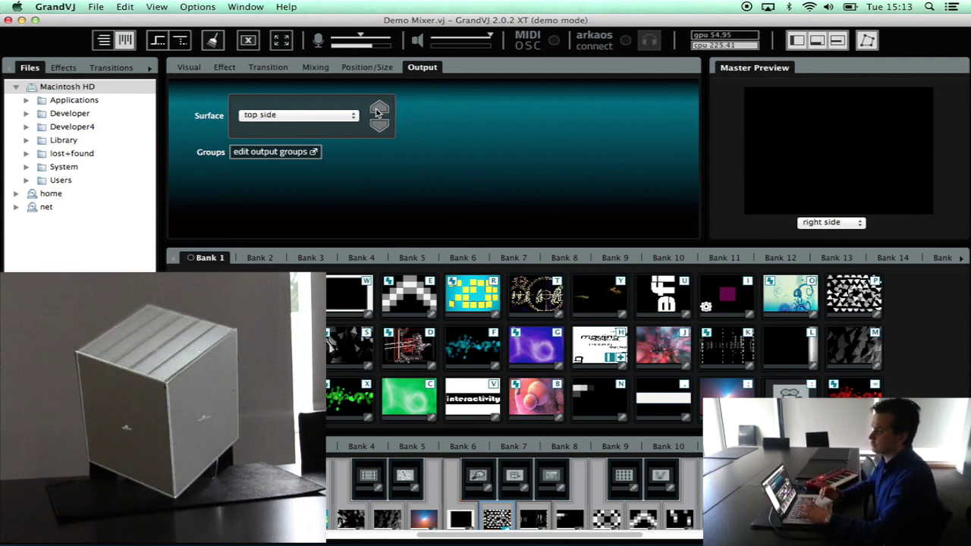
click(378, 110)
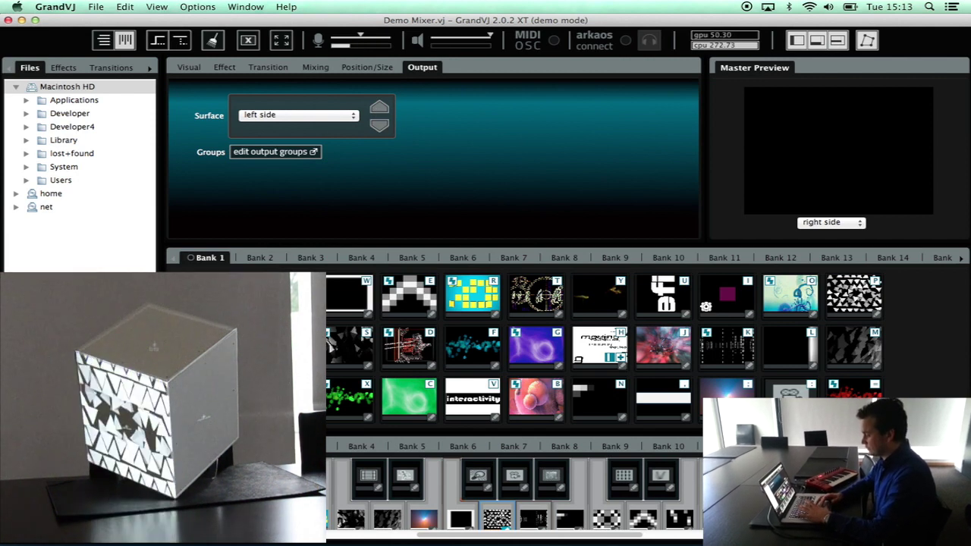
key(r)
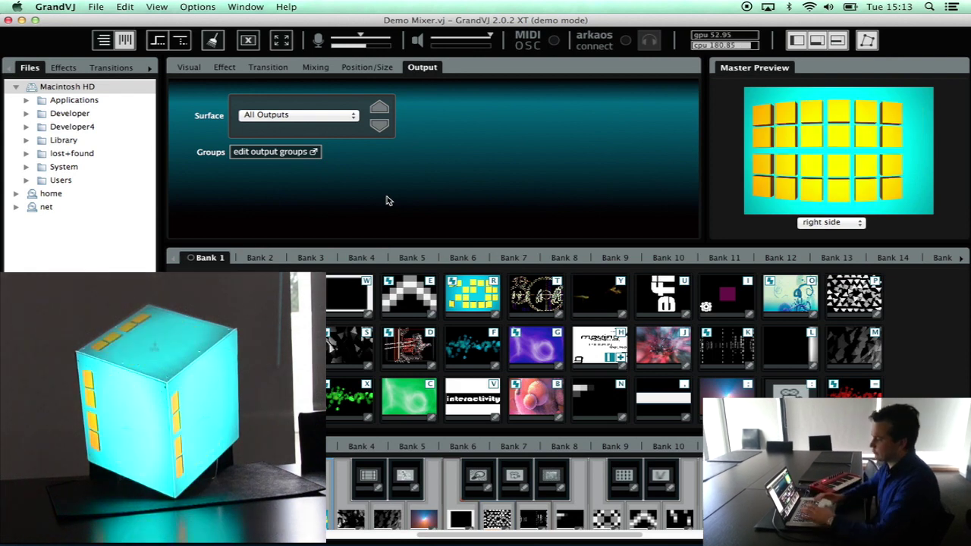
click(380, 109)
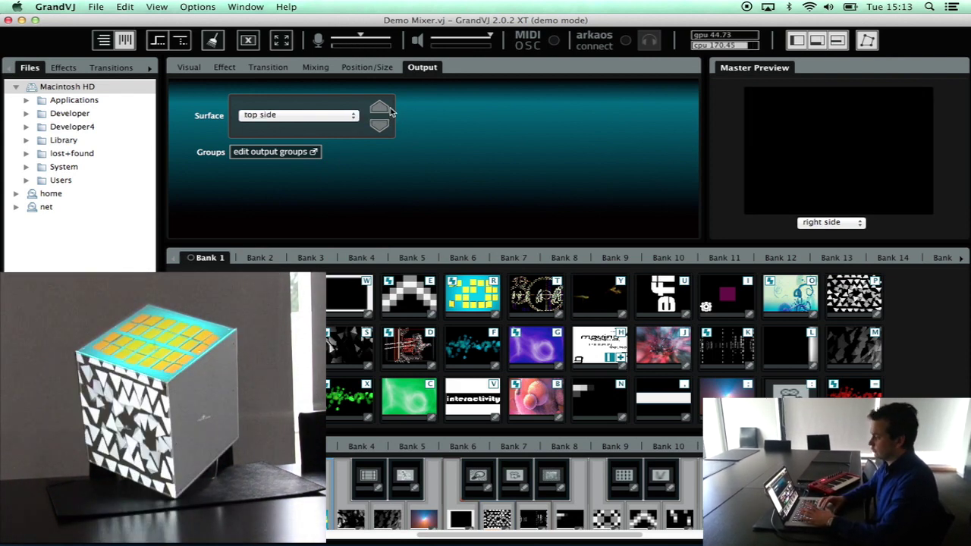
click(379, 110)
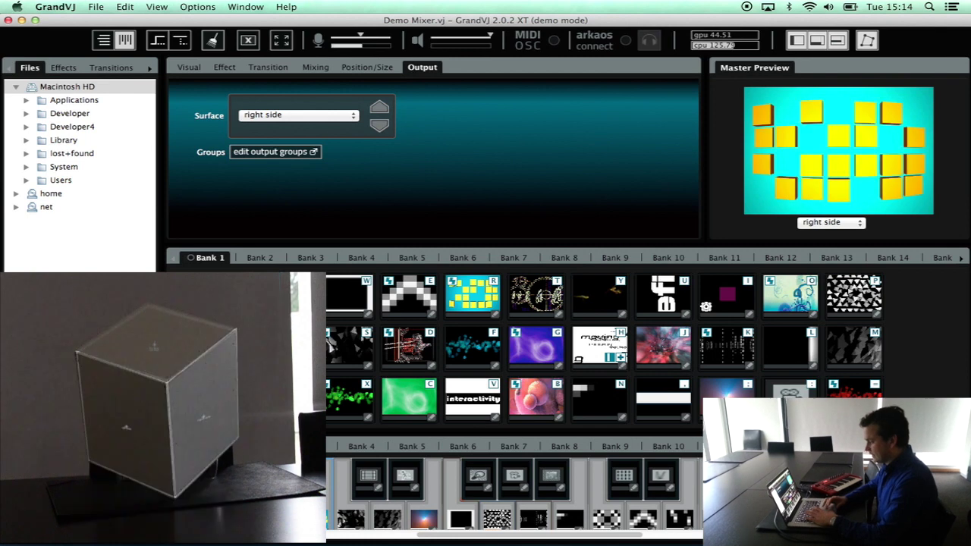
key(x)
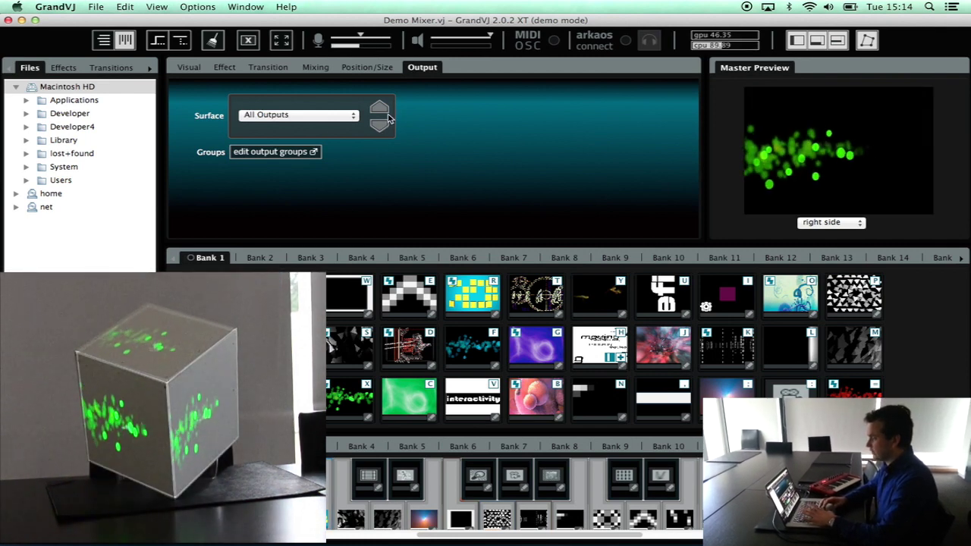
click(381, 113)
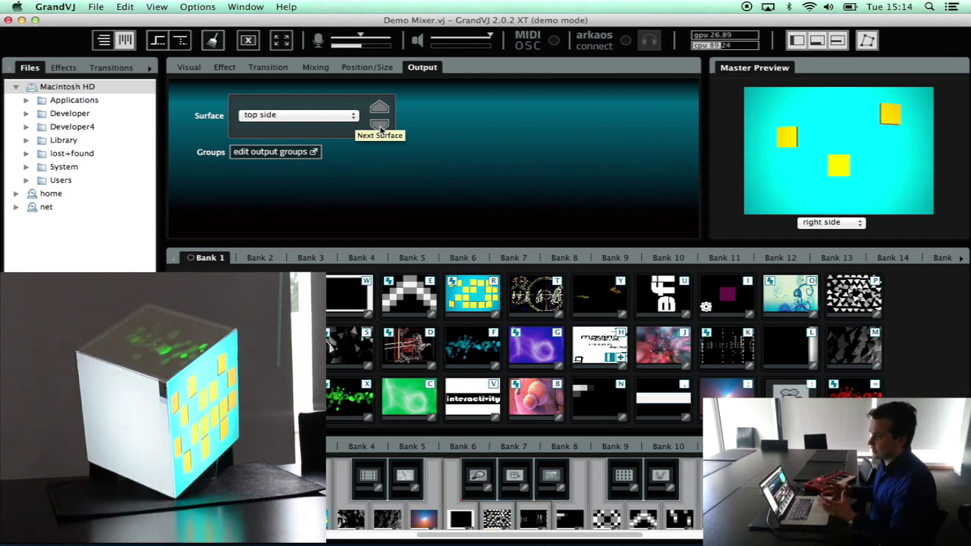
- Add a new output group named 'left/righ' with the left side and right side surfaces ticked
click(285, 154)
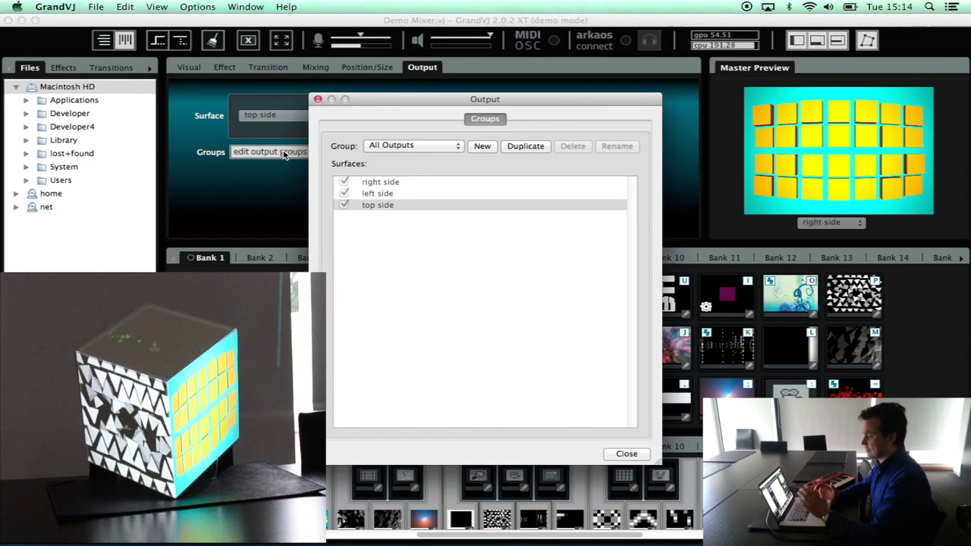
click(486, 150)
text(left/)
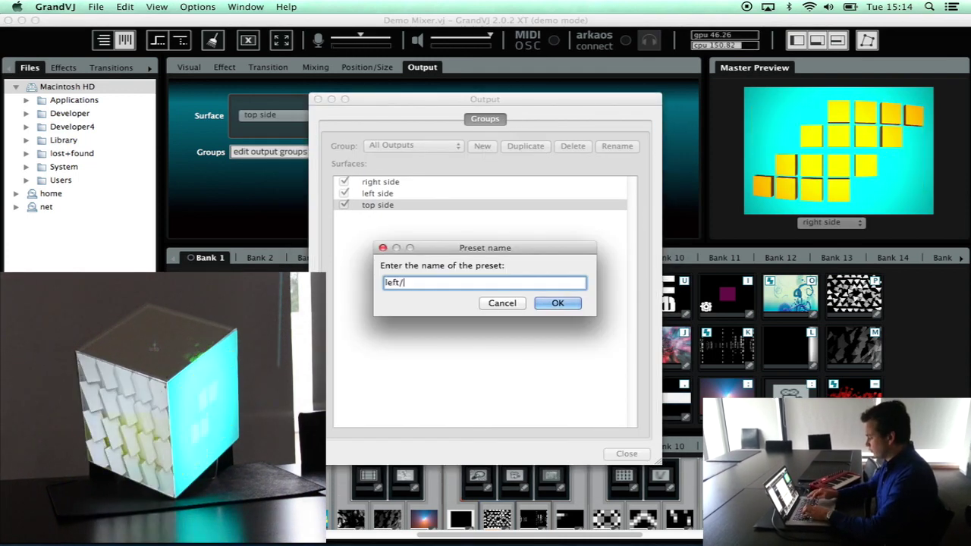
text(righ)
key(Return)
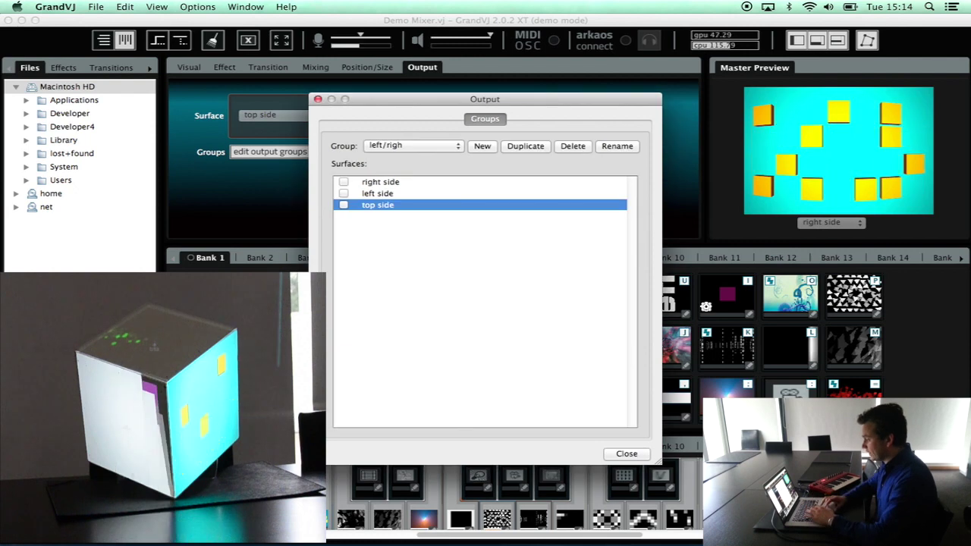
click(344, 193)
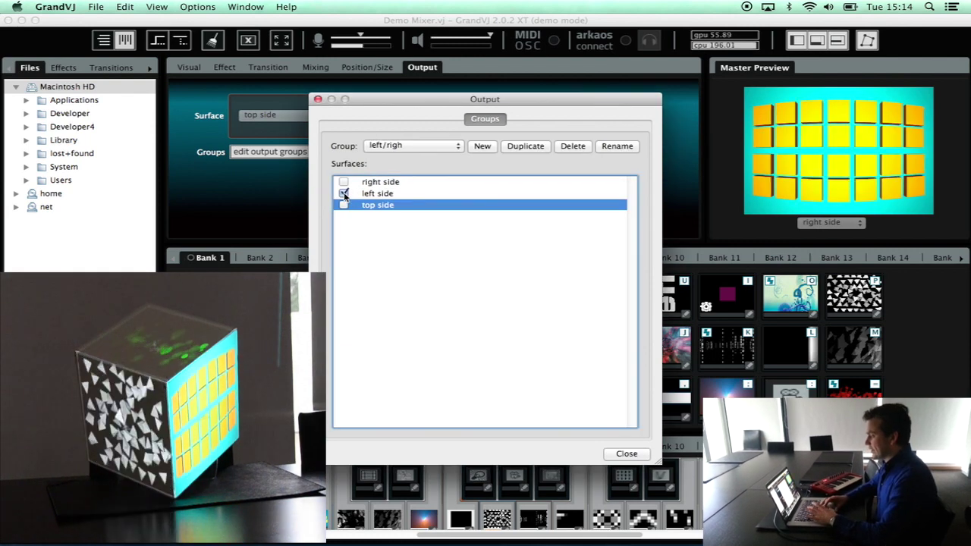
click(344, 182)
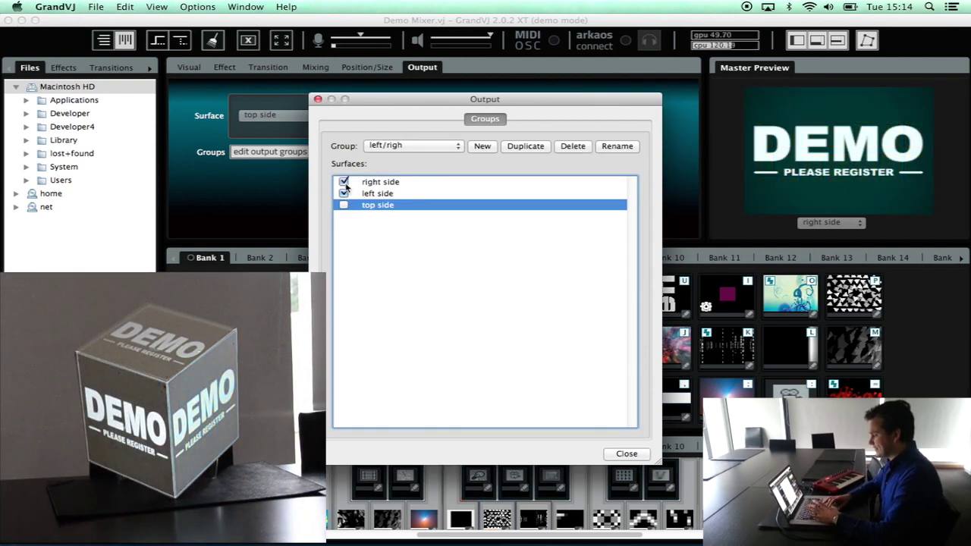
click(627, 454)
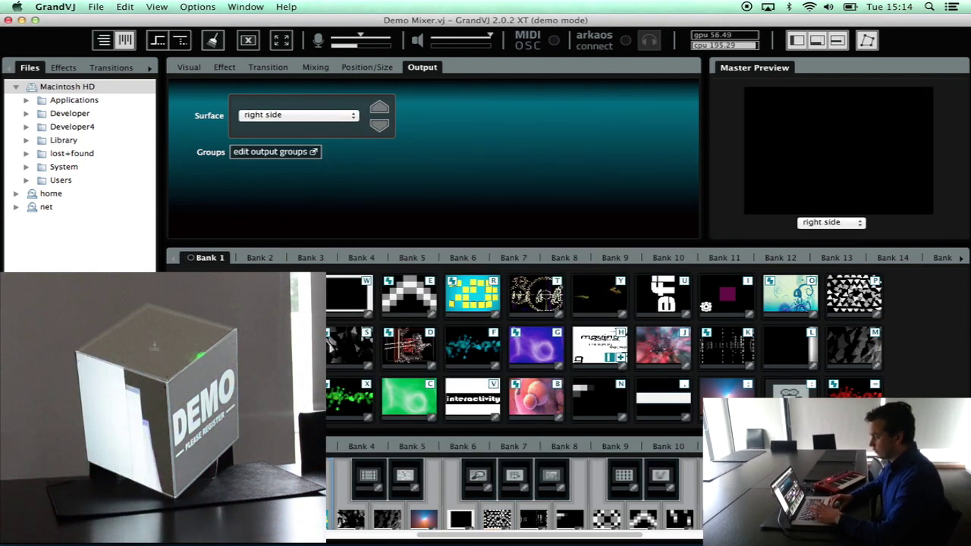
- Target the left/righ group from the Surface dropdown
click(352, 115)
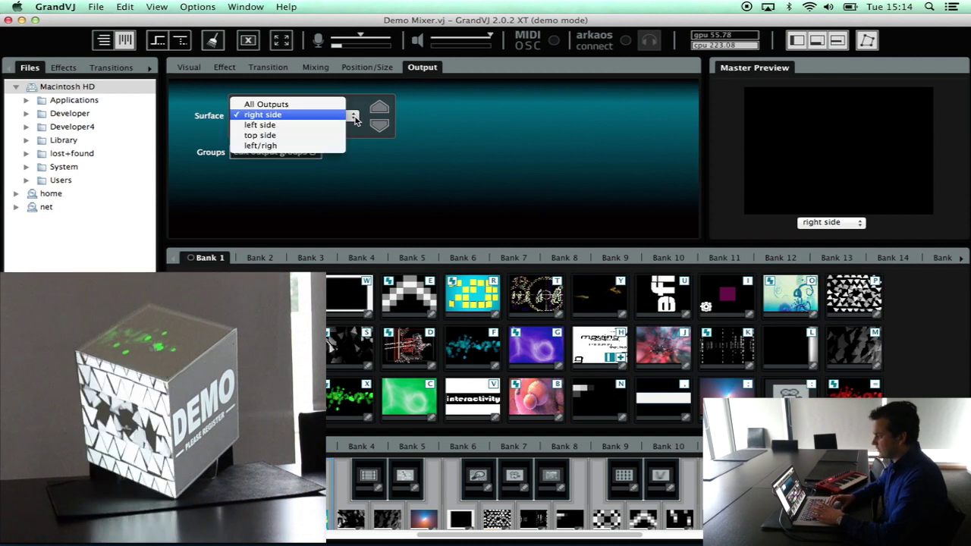
click(307, 146)
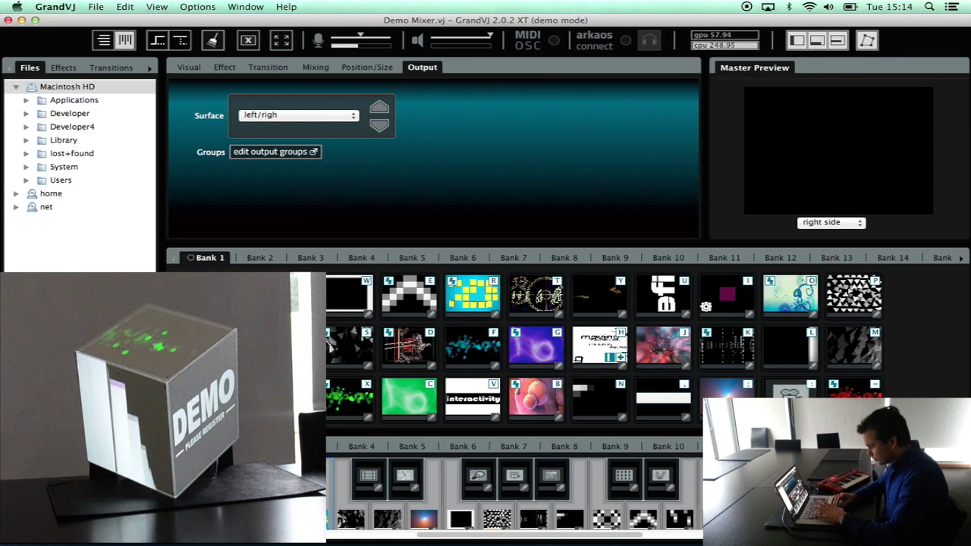
key(Down)
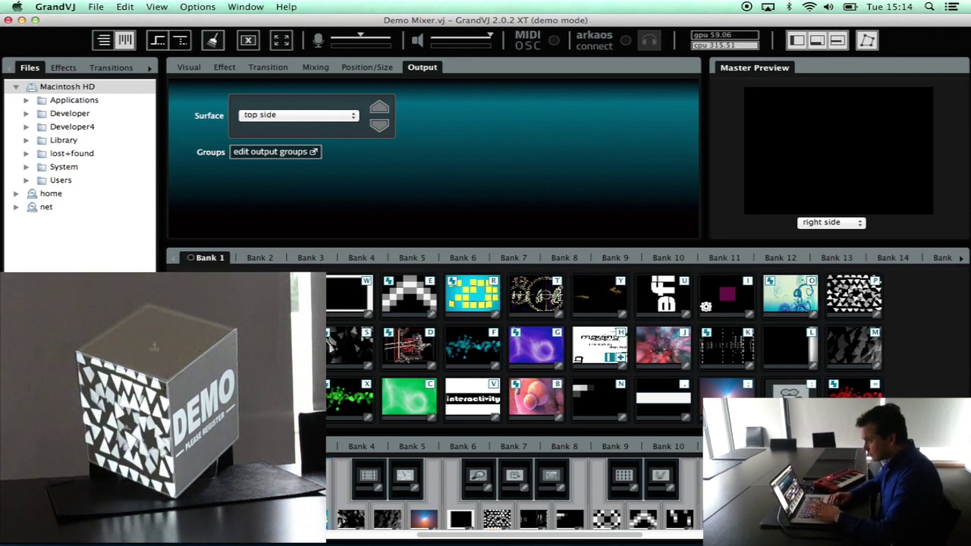
key(Up)
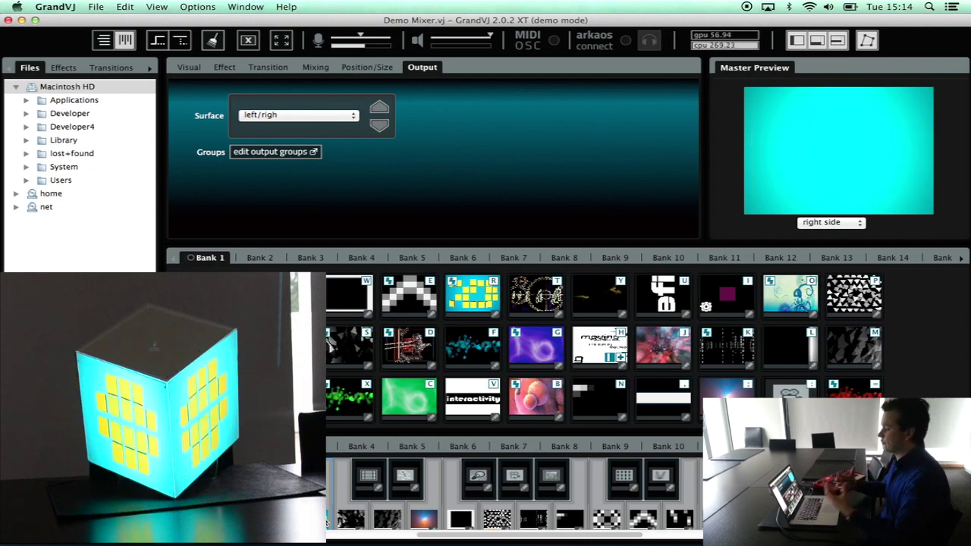
- Play purple clip G and switch the target between left/righ and the top side
key(g)
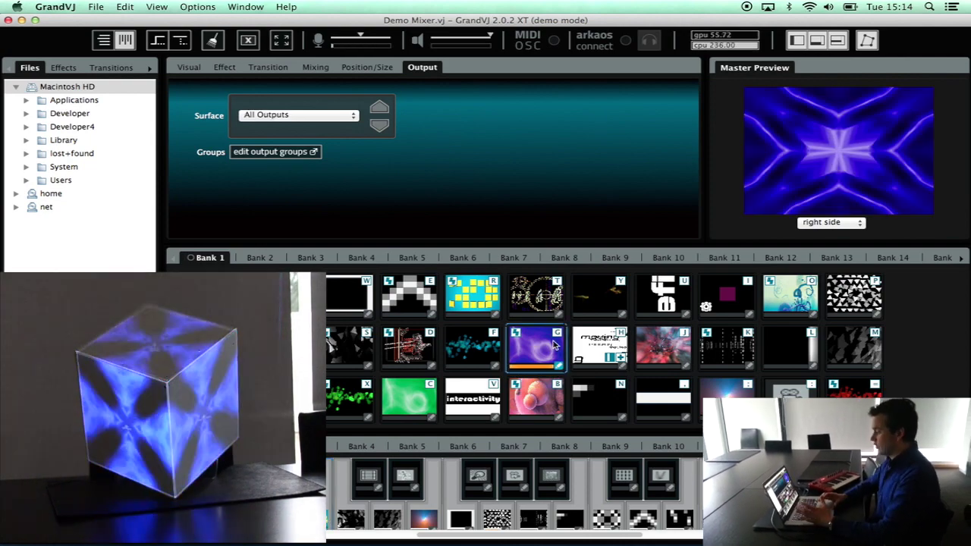
click(380, 107)
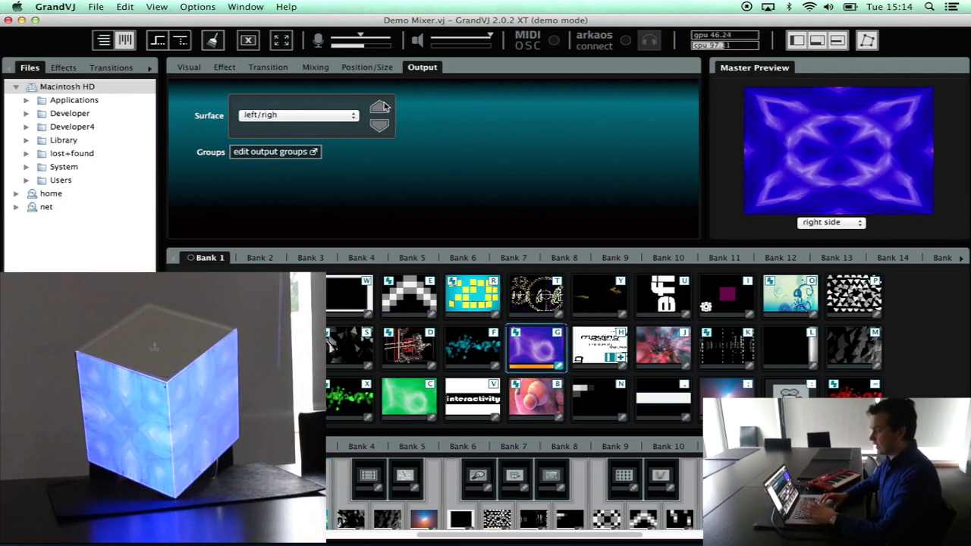
click(380, 108)
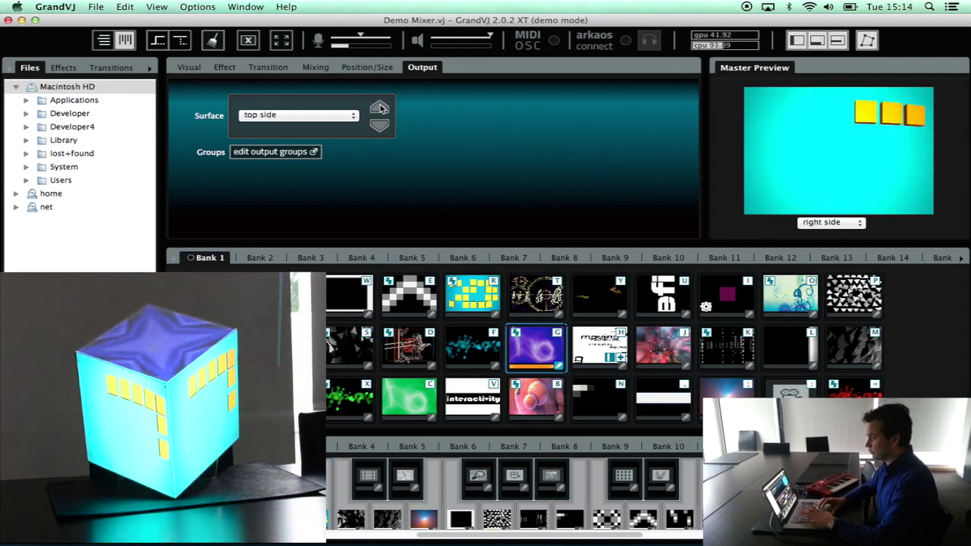